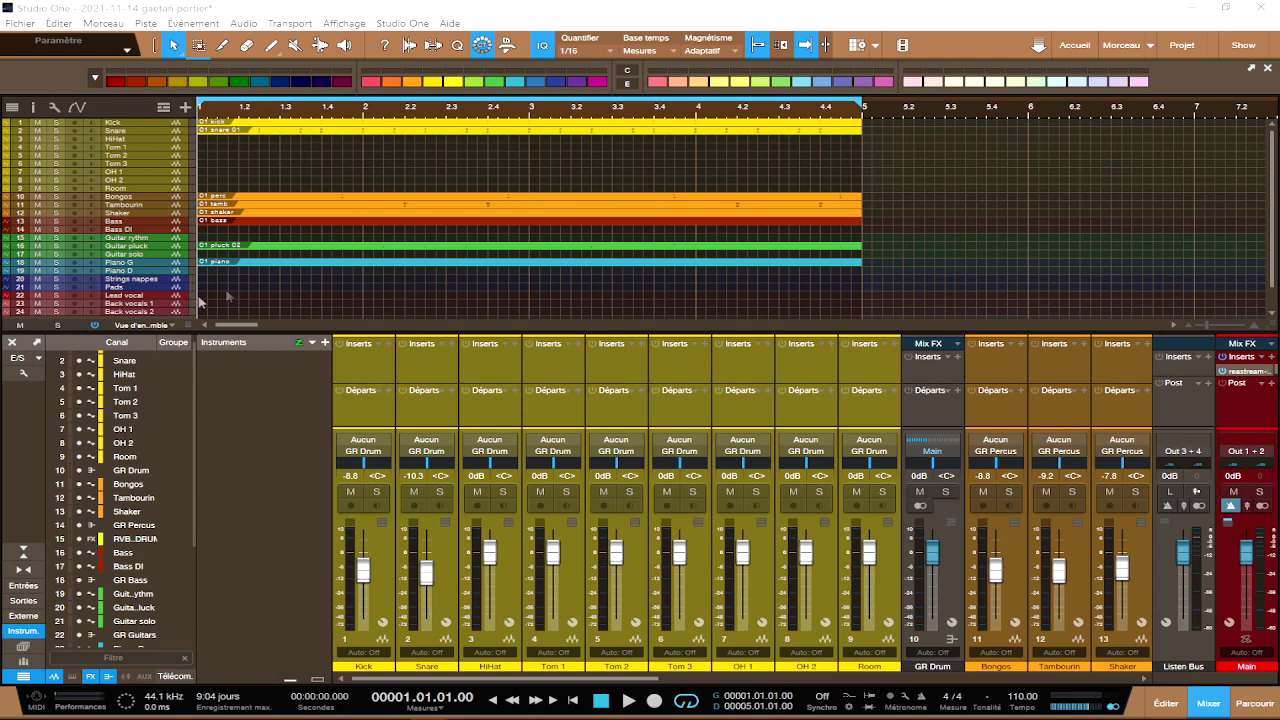
Select the tracks from Kick to Back vocals 2, show them at normal height, and restore the overview height.
click(139, 121)
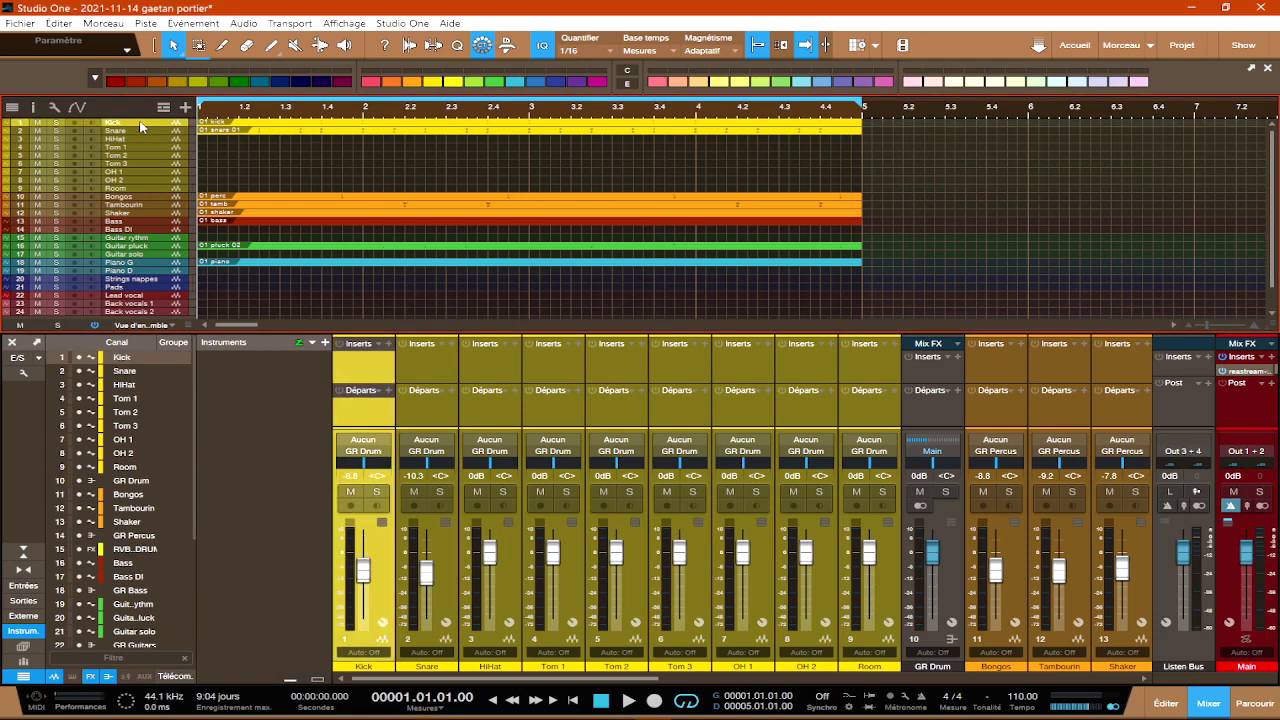
click(159, 316)
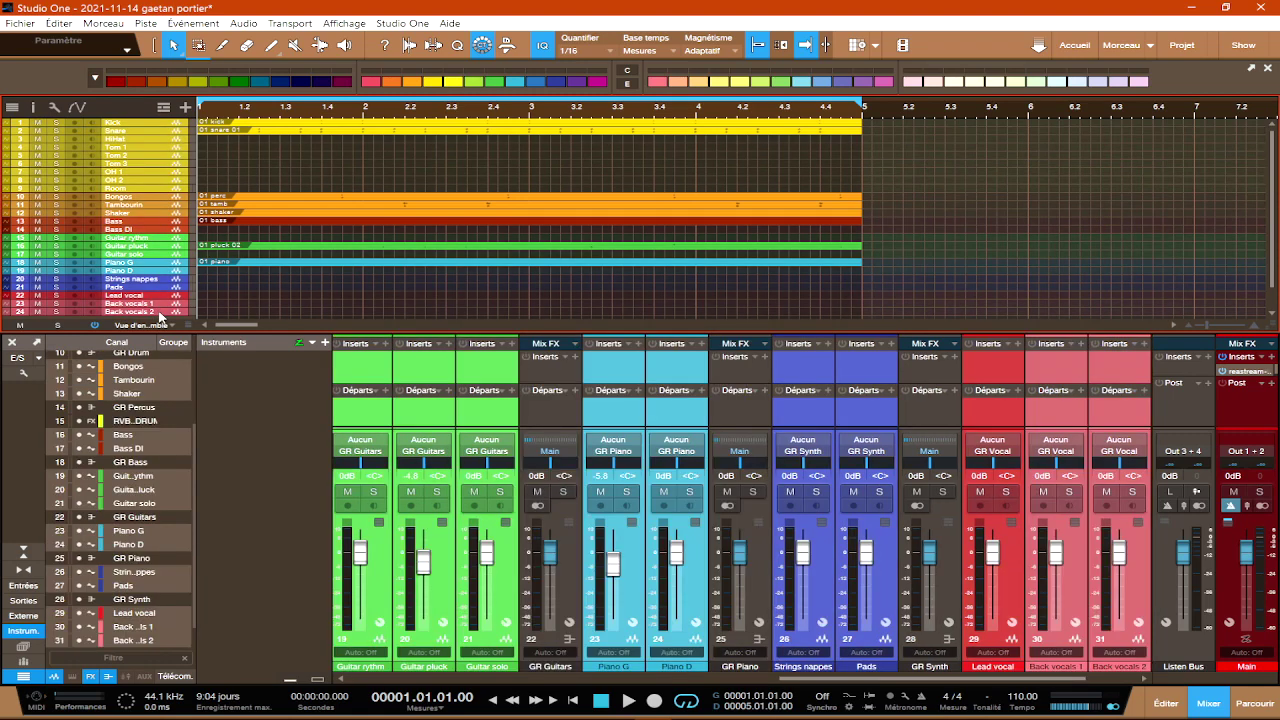
click(159, 316)
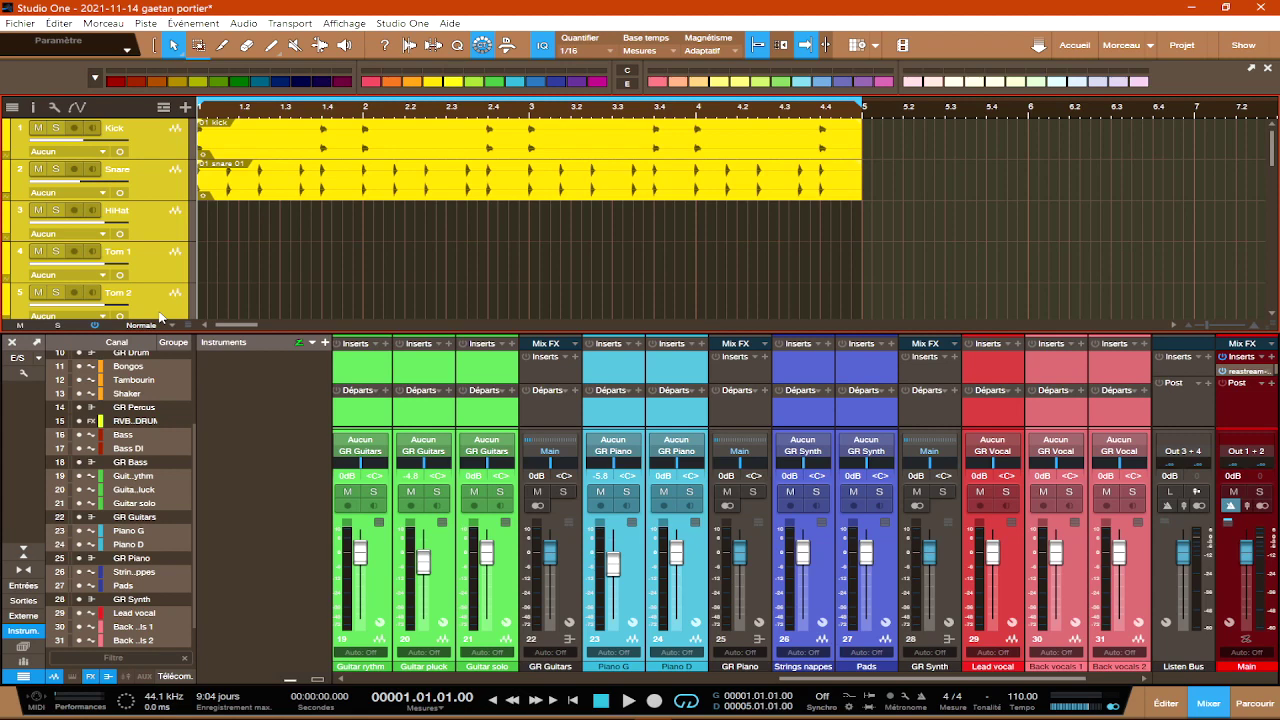
click(159, 316)
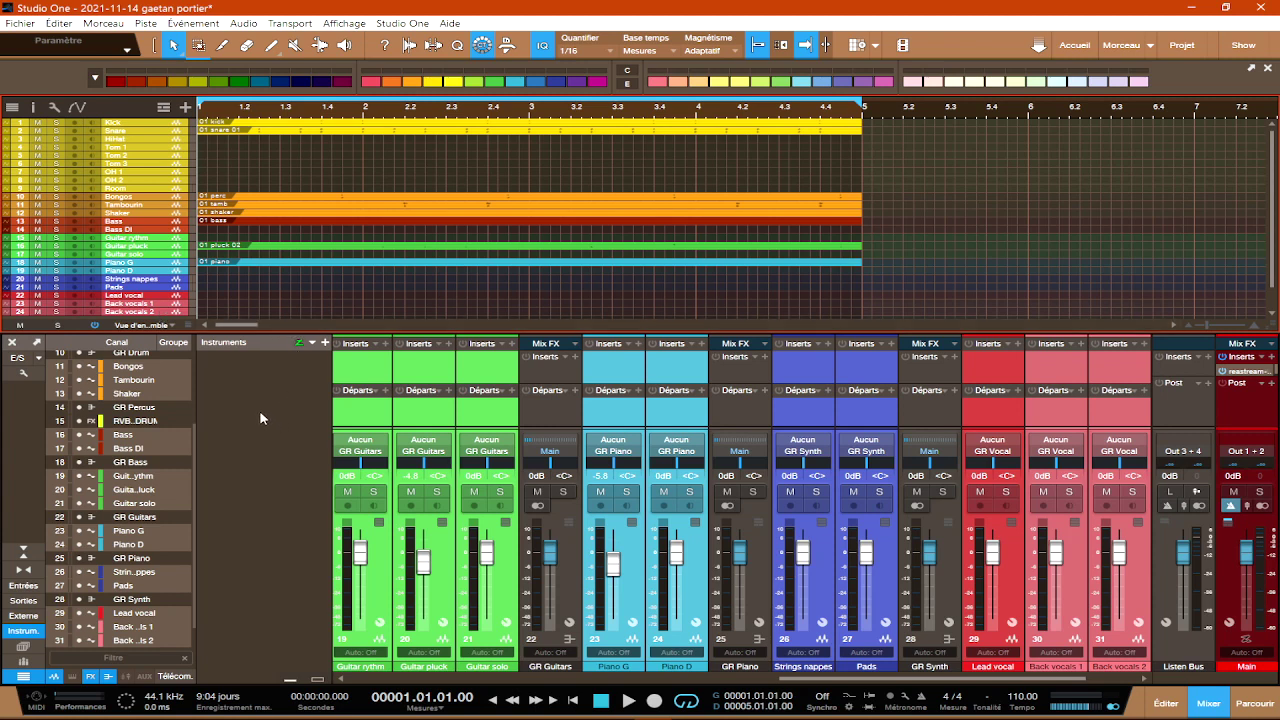
Show the console channels at narrow width and return them to their normal width.
click(23, 572)
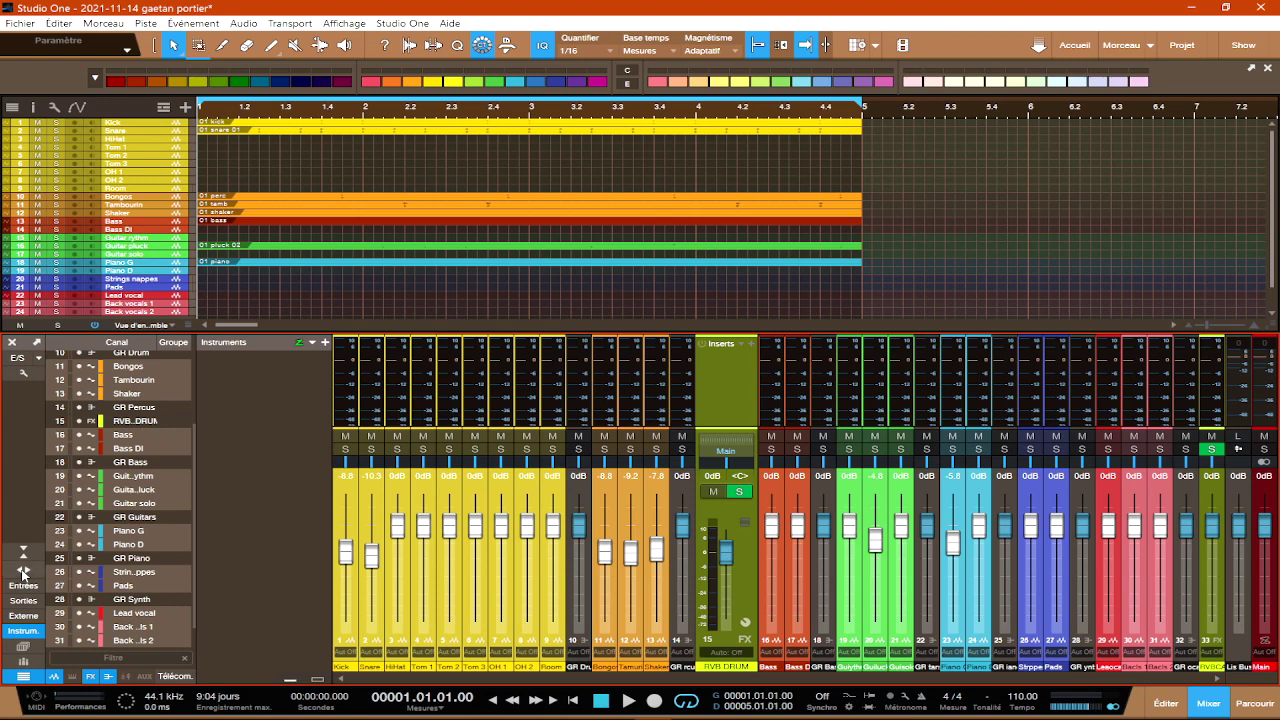
click(22, 573)
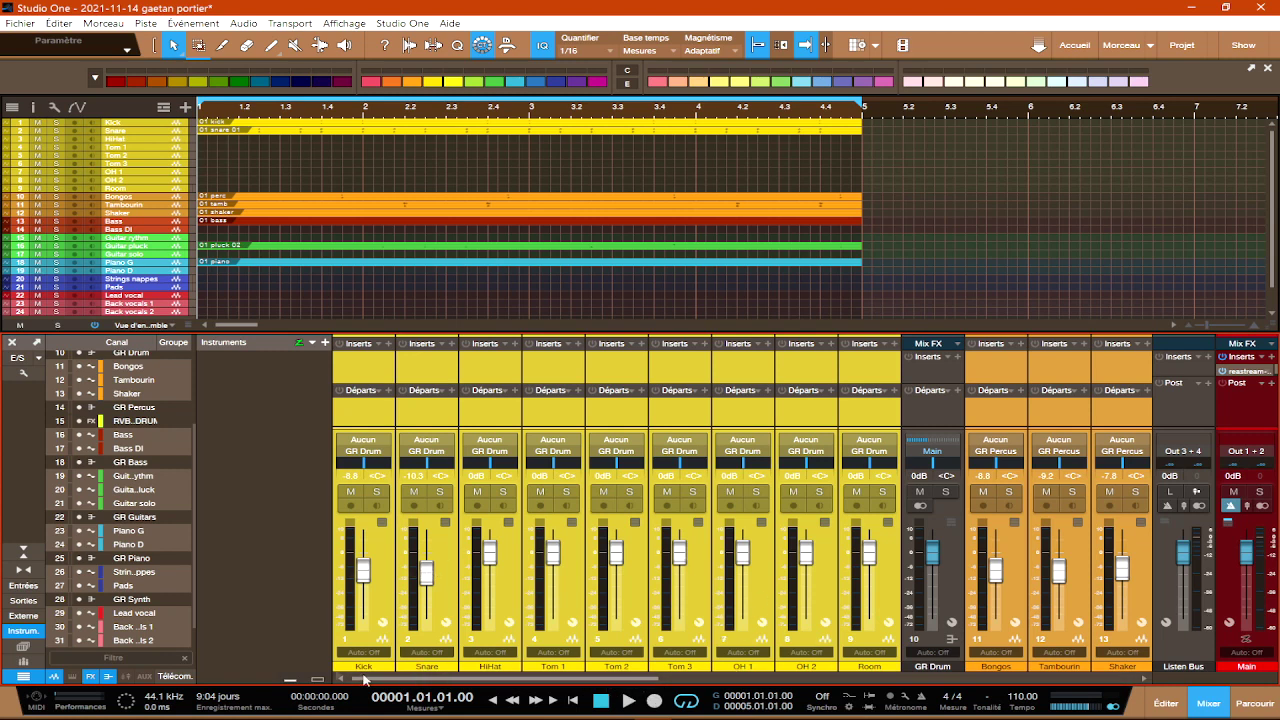
Show the console in small view, expand the Kick channel with its inserts and sends, and return to the large view.
click(24, 558)
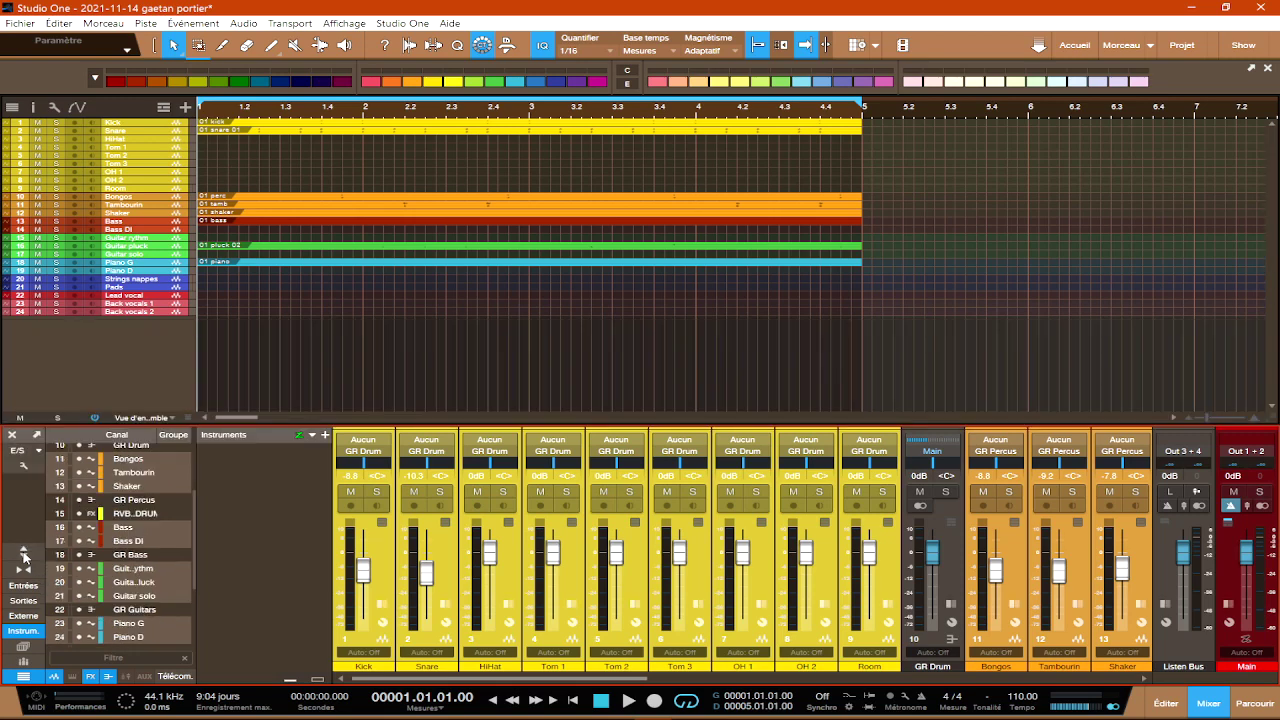
click(381, 608)
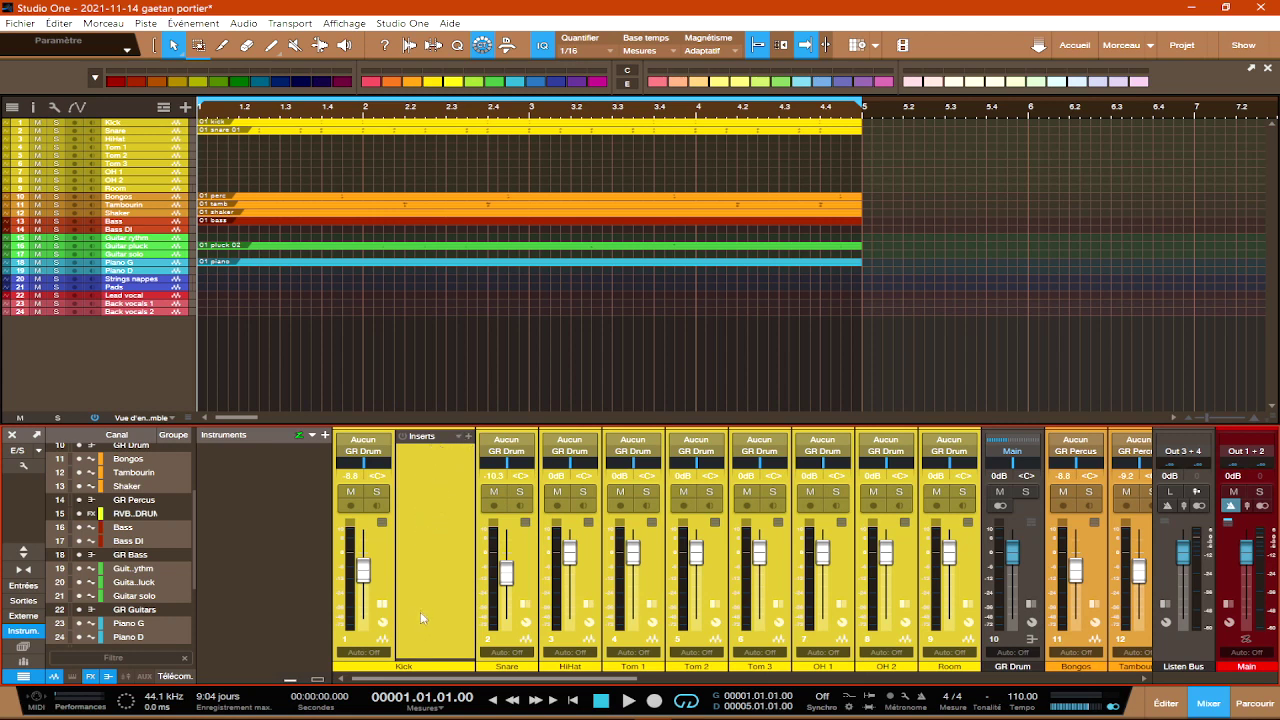
drag(428, 657, 436, 538)
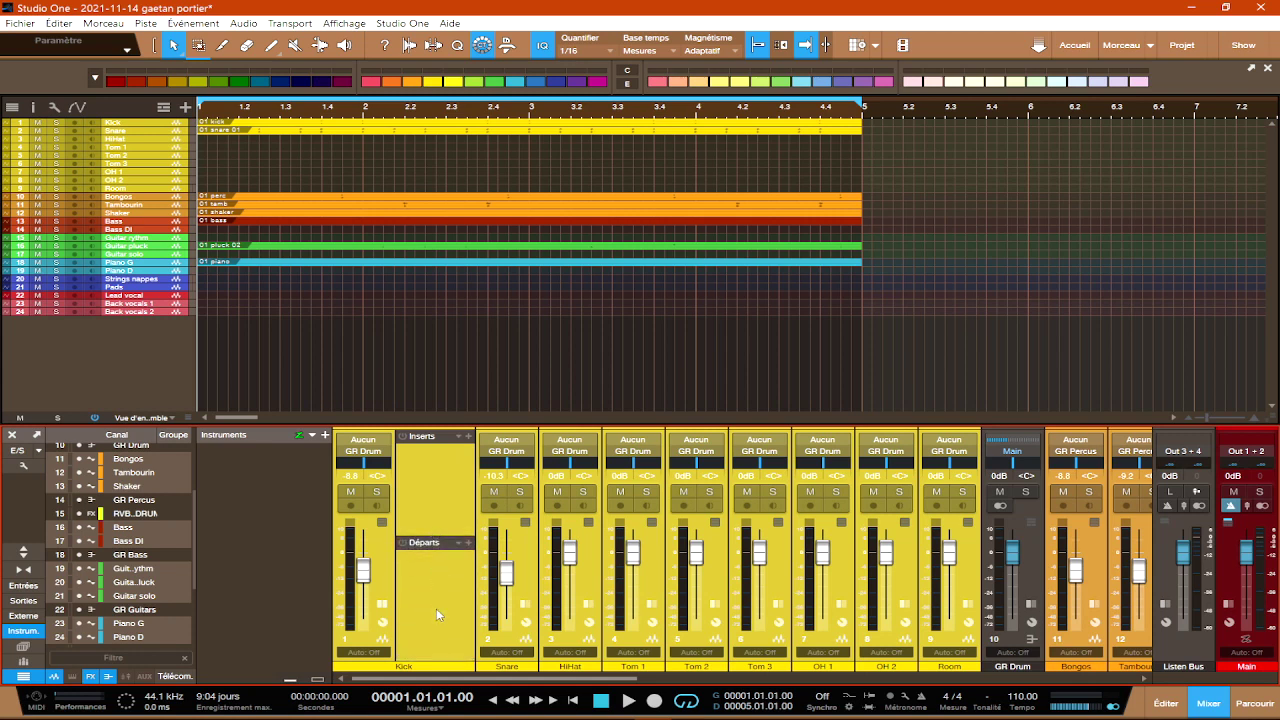
click(23, 551)
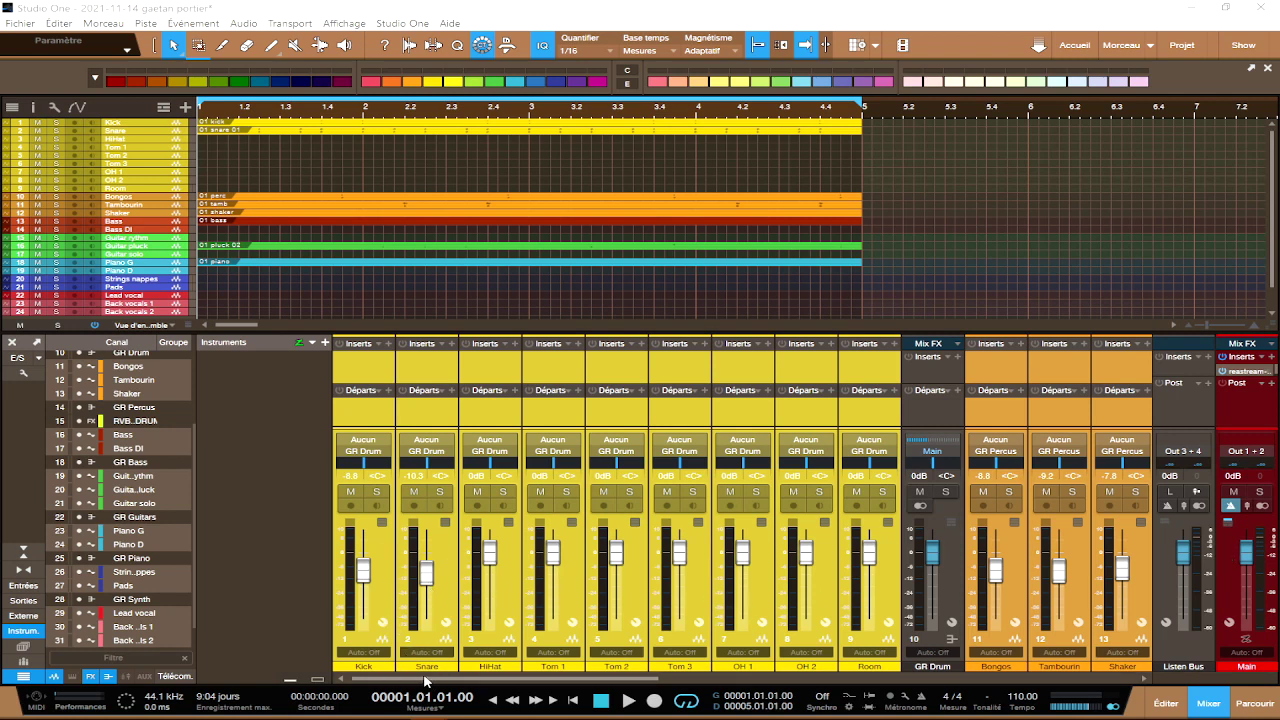
Look across the console channels from Kick to RVB VOCALS and select the Listen Bus channel.
drag(426, 680, 1060, 690)
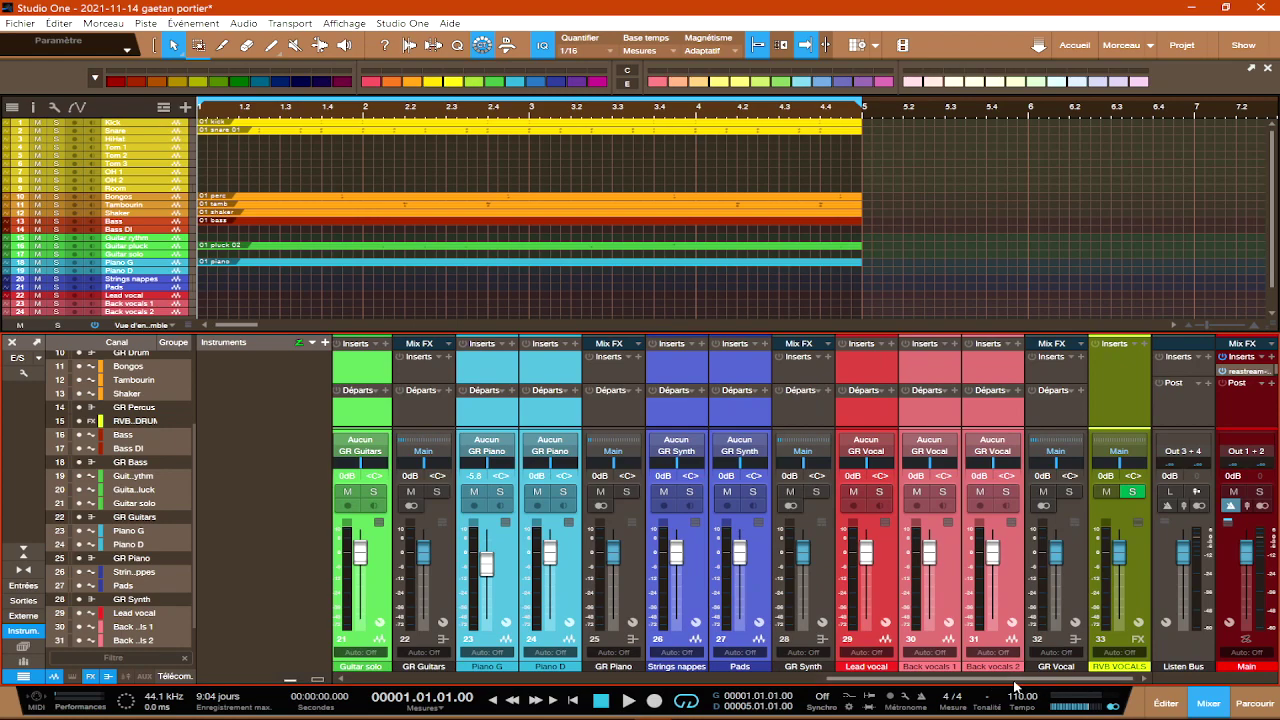
drag(1012, 683, 478, 703)
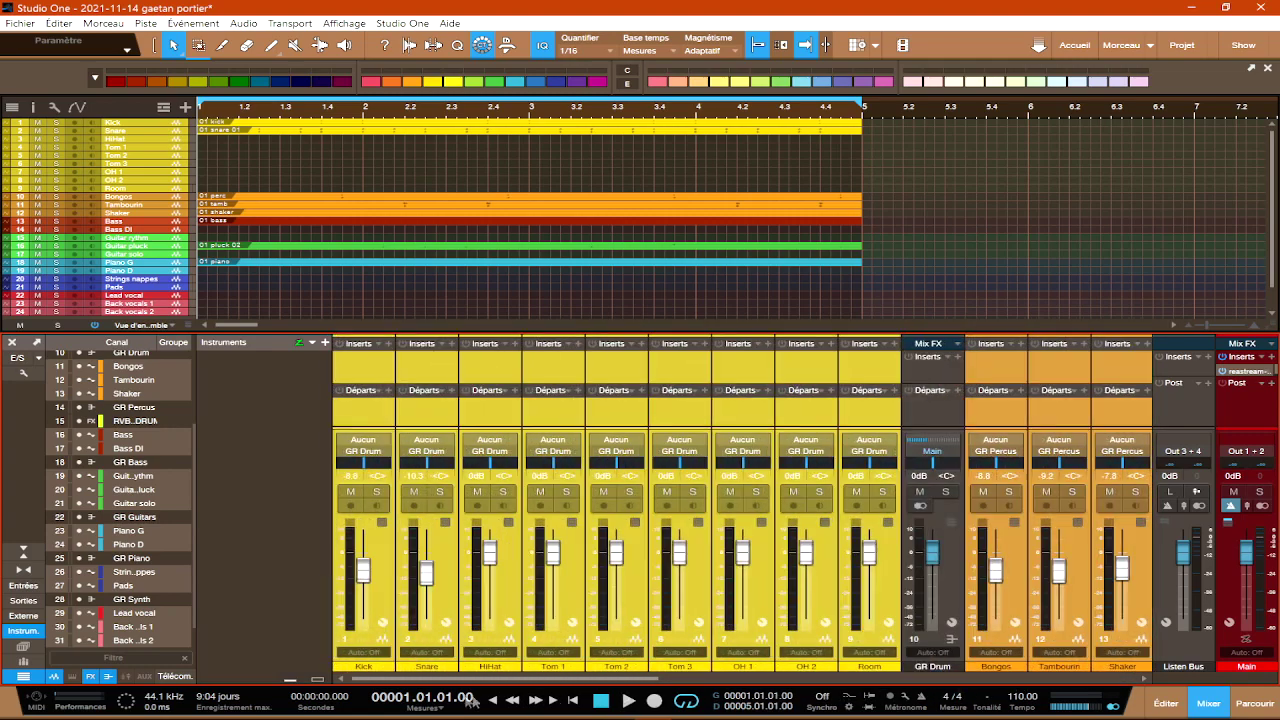
click(1186, 646)
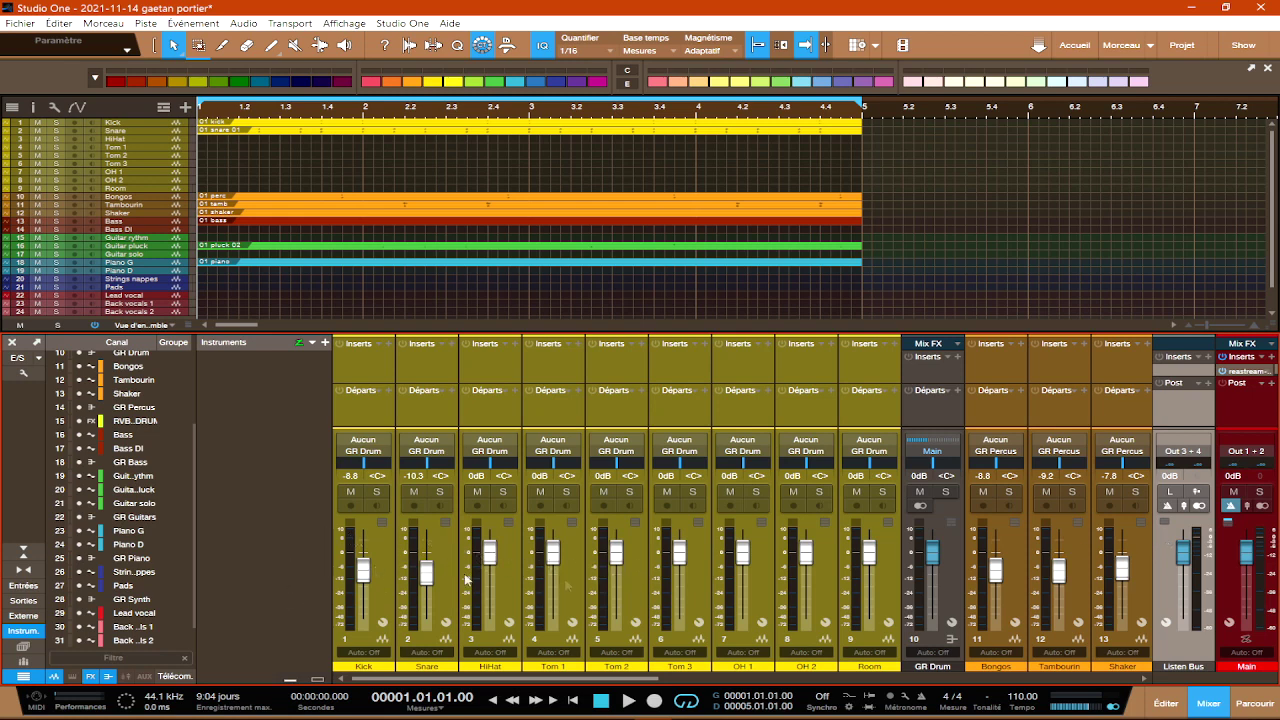
Show the output channels at the end of the console to view Monitor 1, and hide them again.
drag(610, 680, 1093, 684)
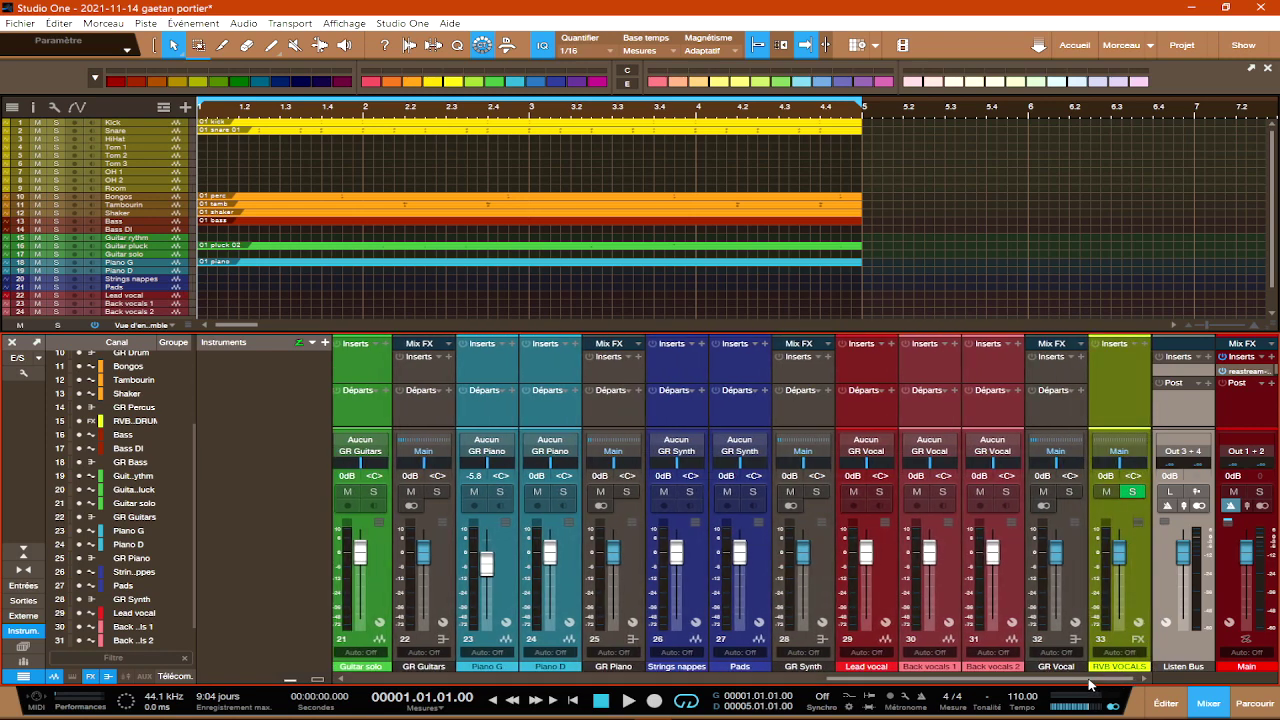
click(24, 602)
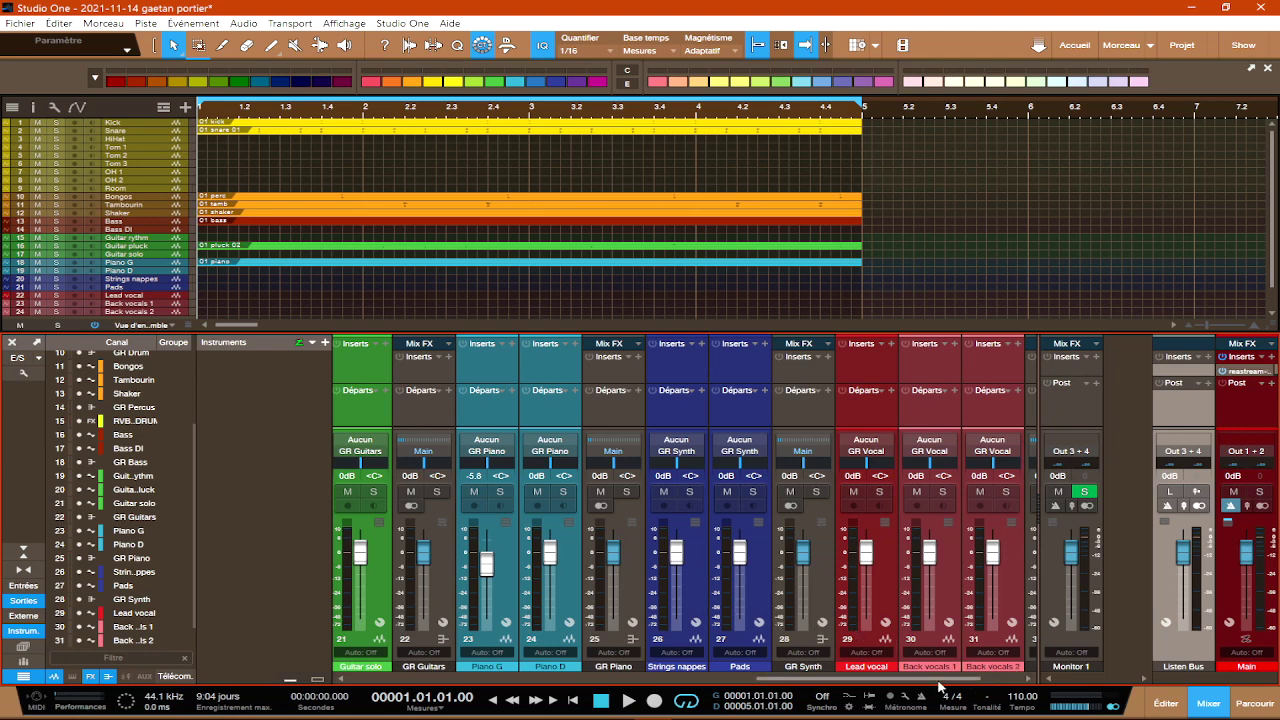
drag(945, 683, 1008, 680)
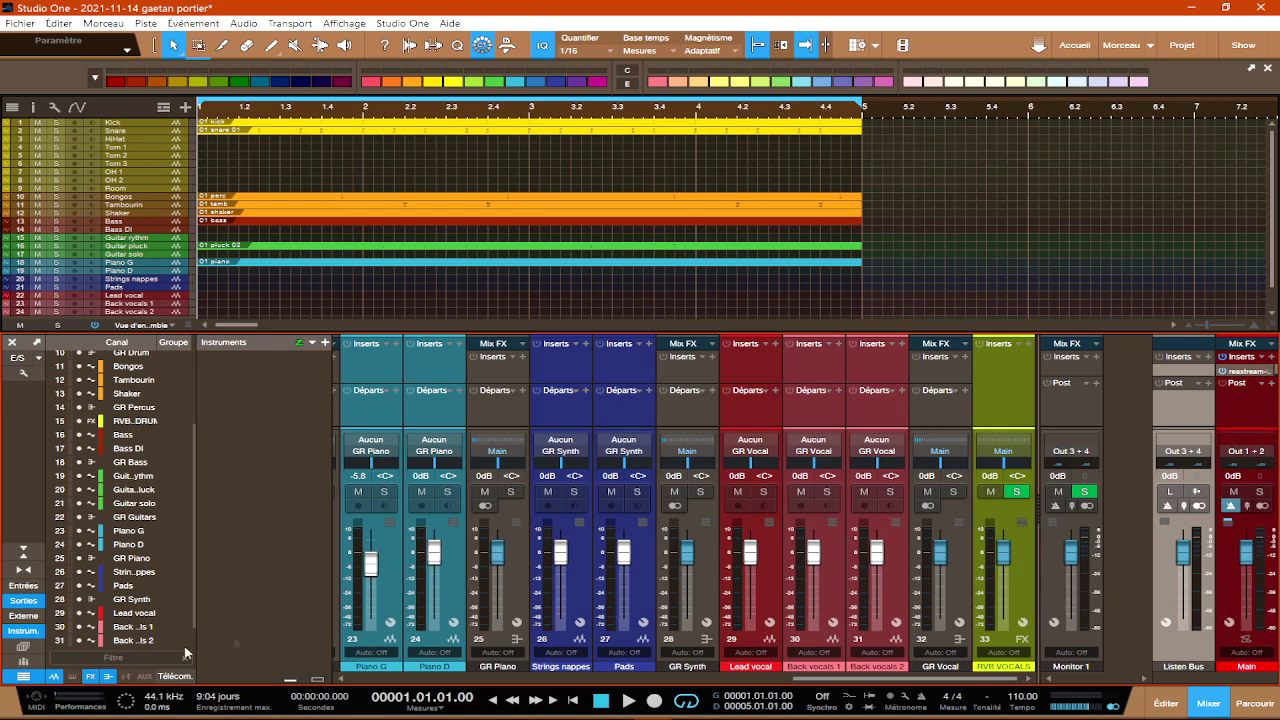
click(18, 603)
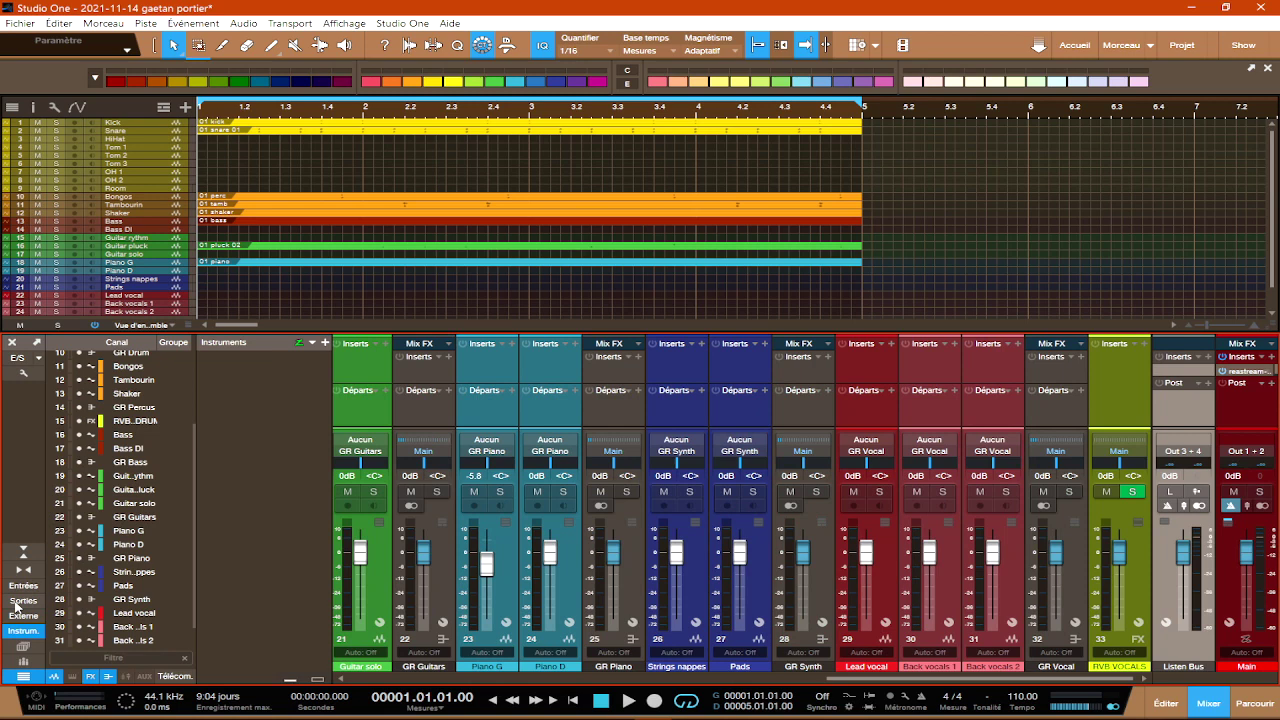
click(18, 603)
click(18, 603)
Review the console's grouping, visibility, channel component and listen bus options.
click(24, 376)
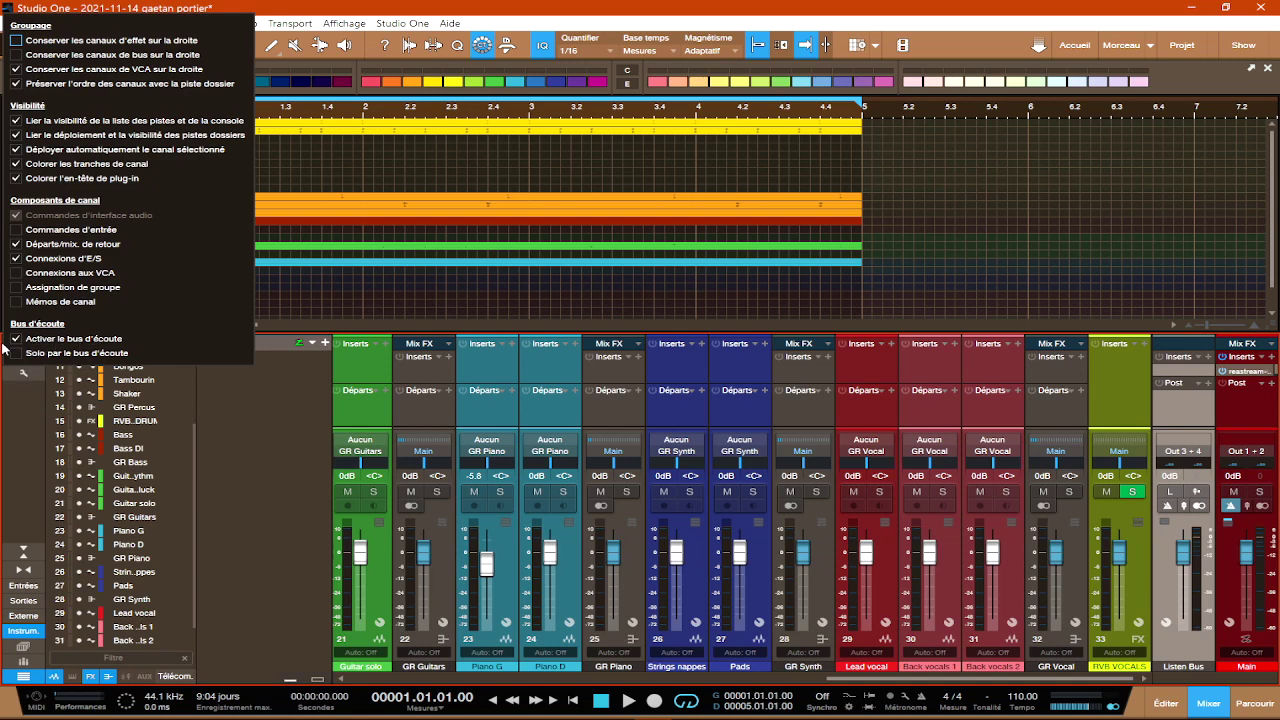
click(12, 413)
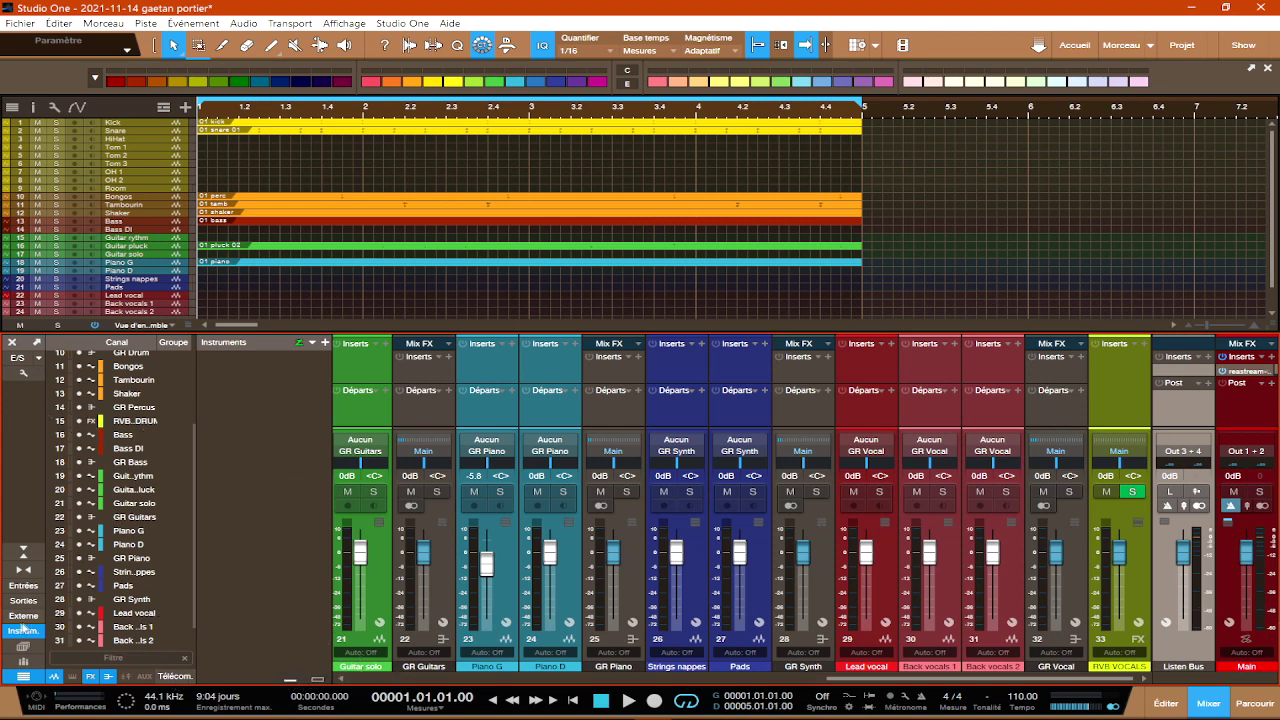
Show the output channels again to view Monitor 1 alongside the Listen Bus.
click(25, 601)
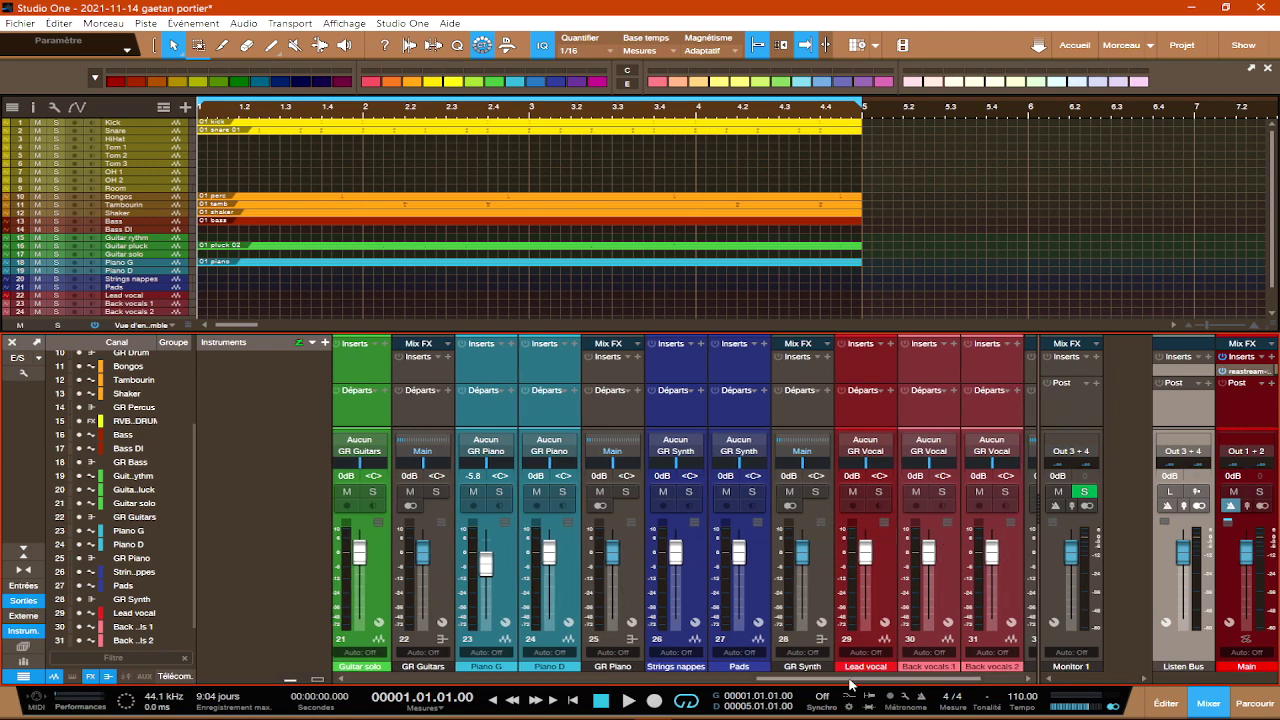
drag(851, 684, 893, 684)
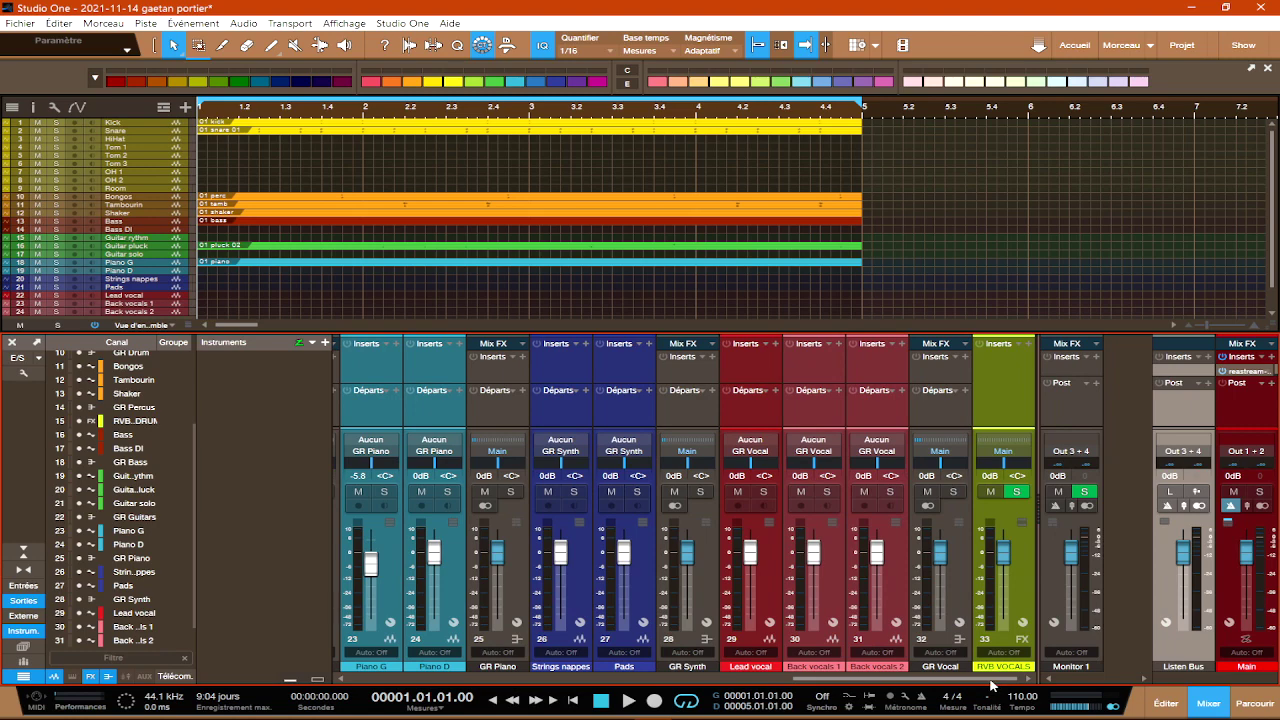
drag(987, 684, 1015, 686)
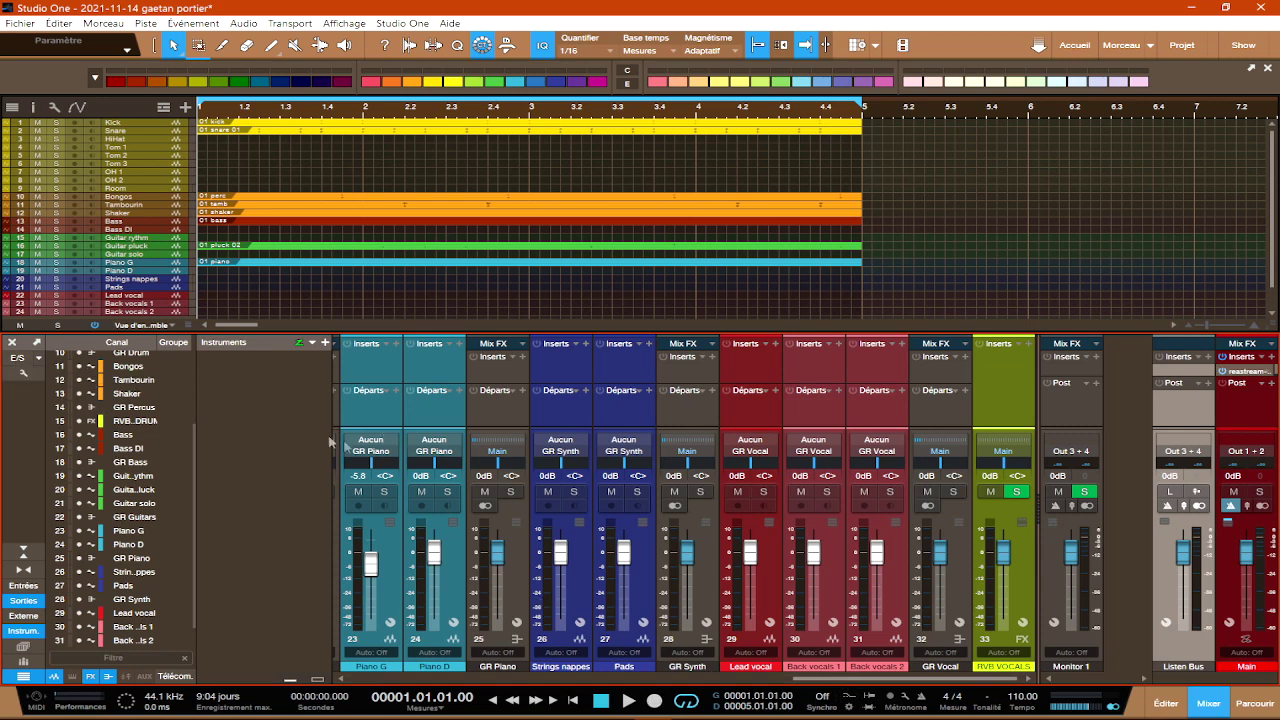
scroll(700, 500, left, 3)
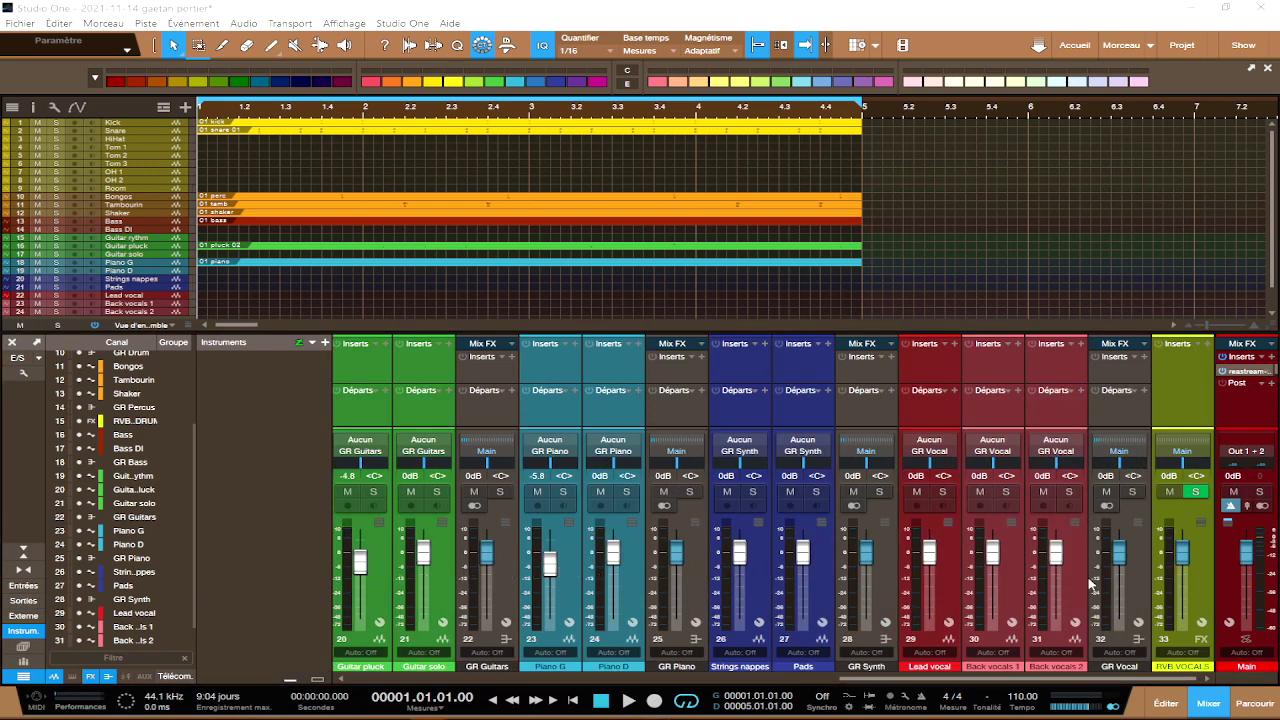
Show the output channels and widen their area between the RVB VOCALS and Main channels.
click(876, 684)
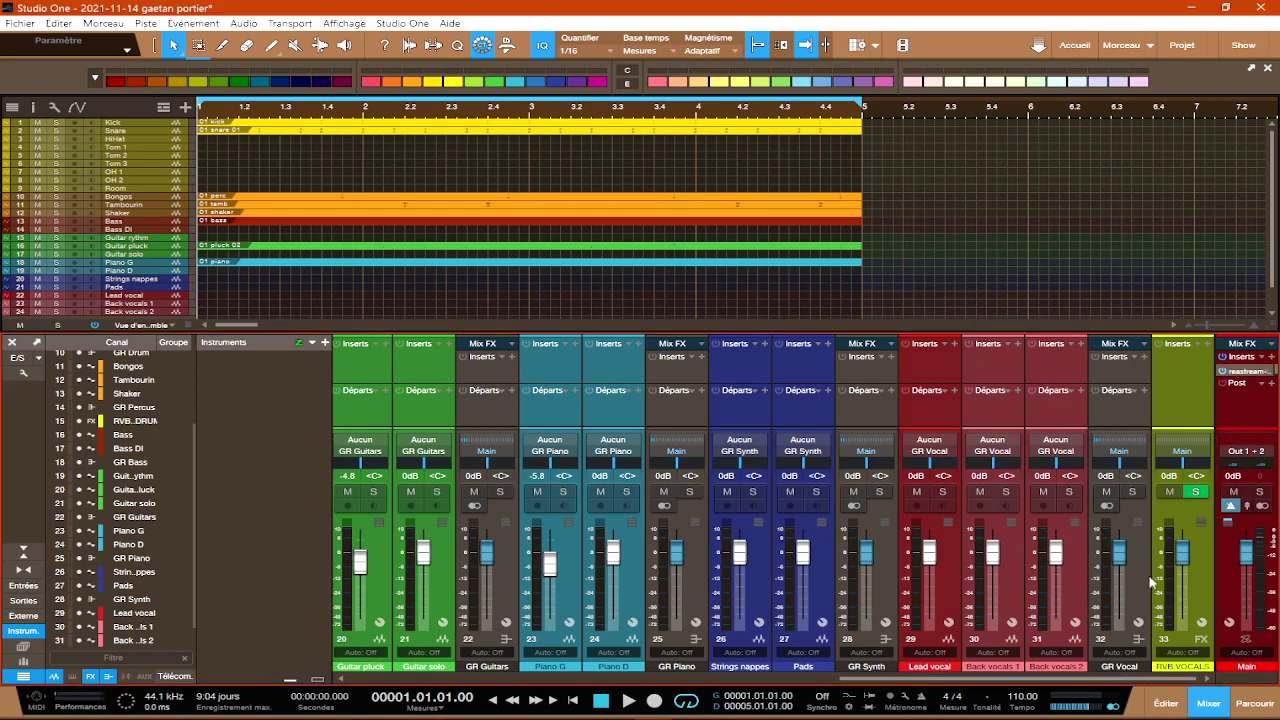
mouse_move(930, 683)
mouse_down()
mouse_move(396, 680)
mouse_move(930, 682)
mouse_up()
click(22, 601)
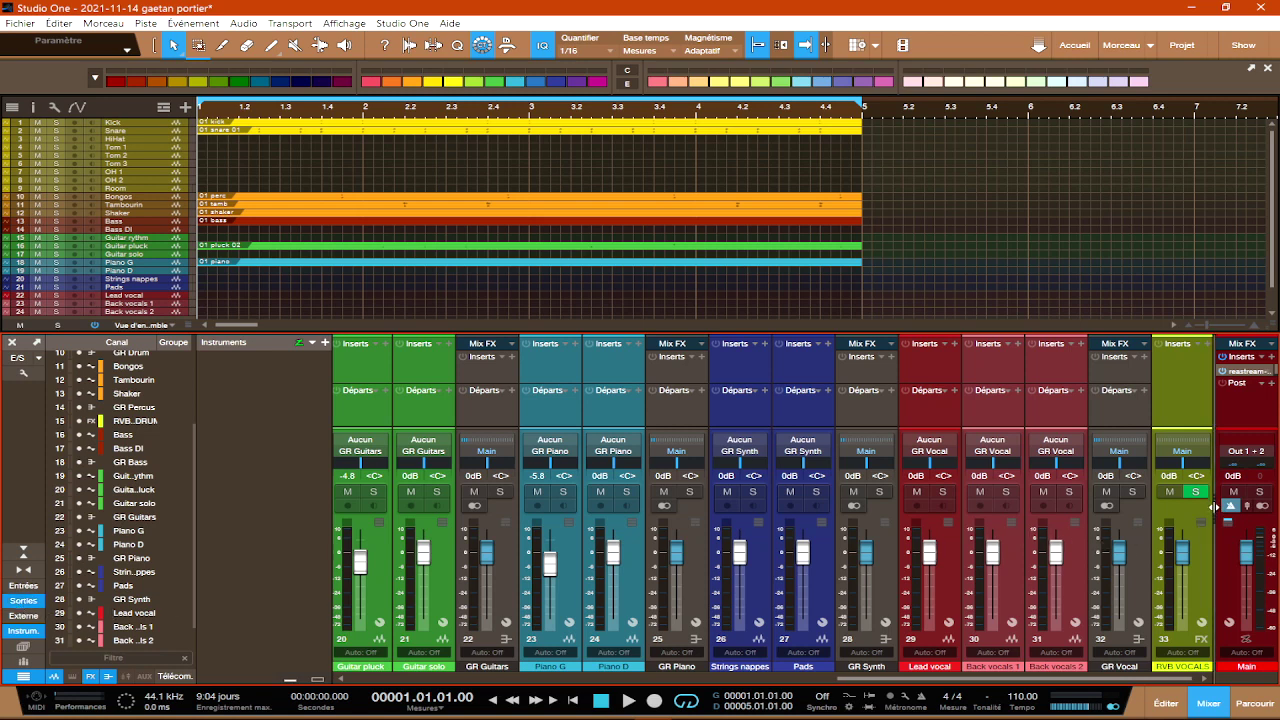
drag(1213, 507, 1152, 521)
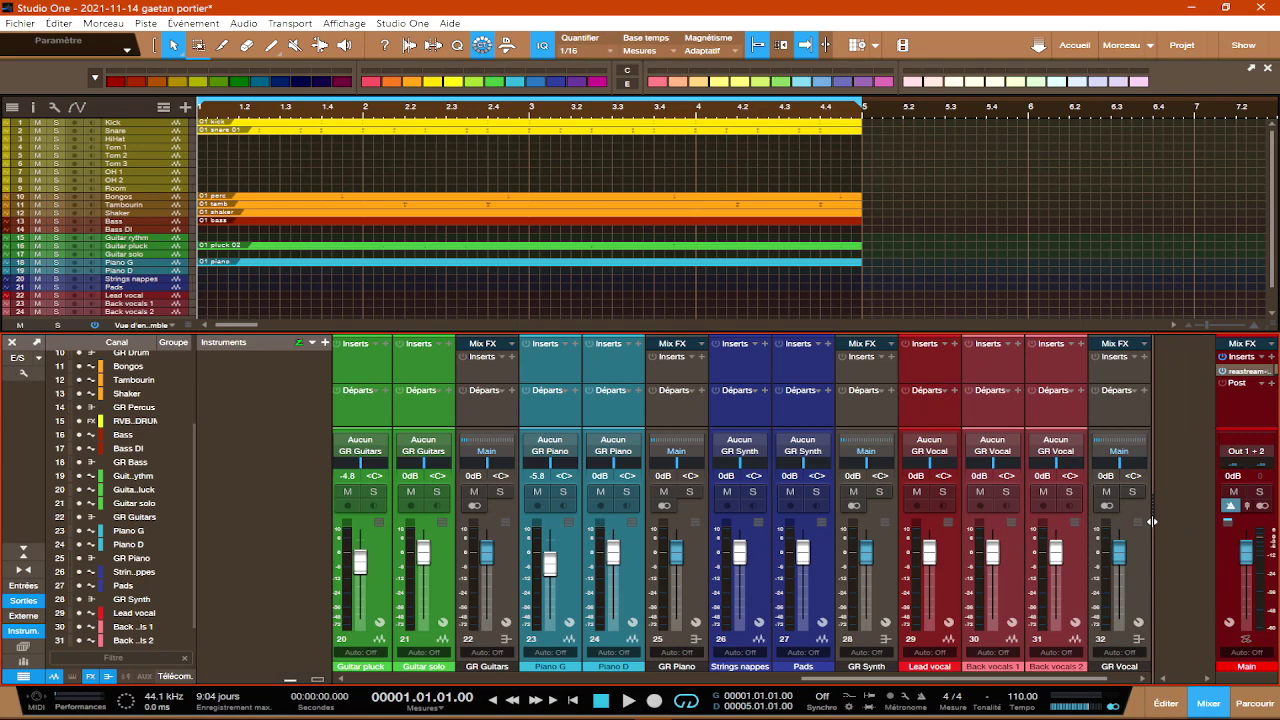
Look over the instrument, vocal and effects channels at the end of the console and select the Kick channel.
mouse_move(784, 689)
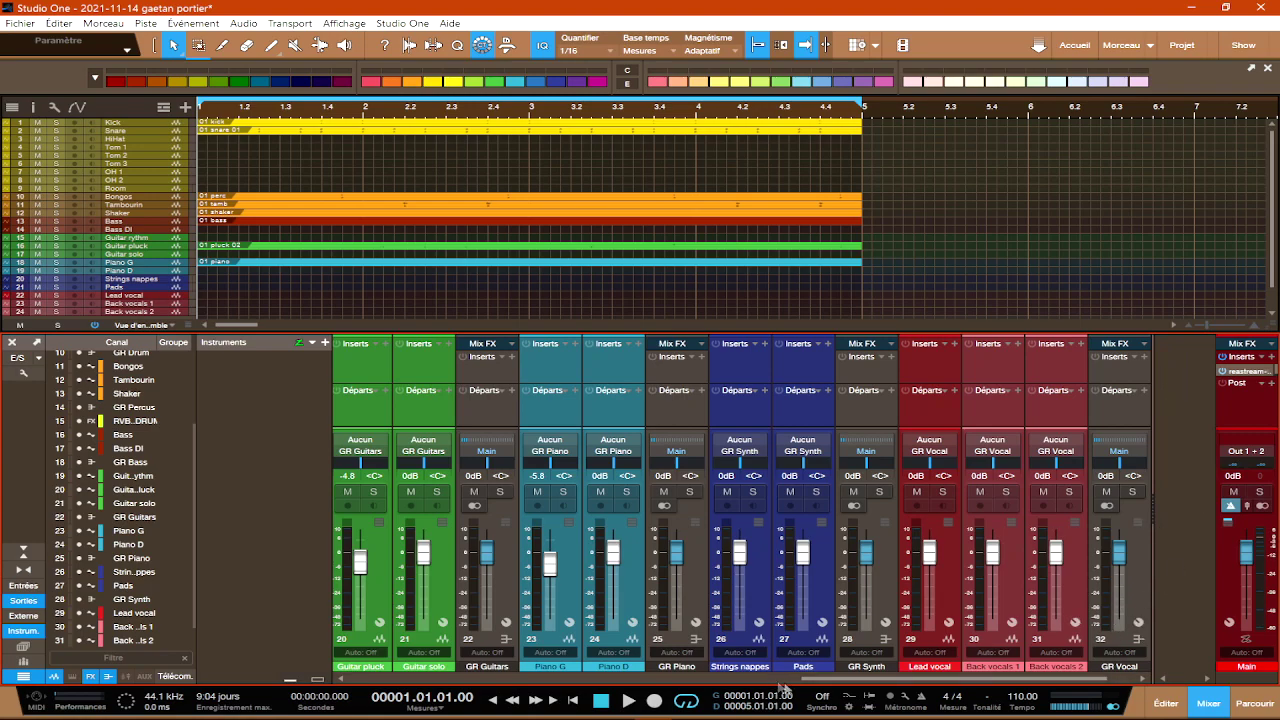
drag(840, 686, 902, 694)
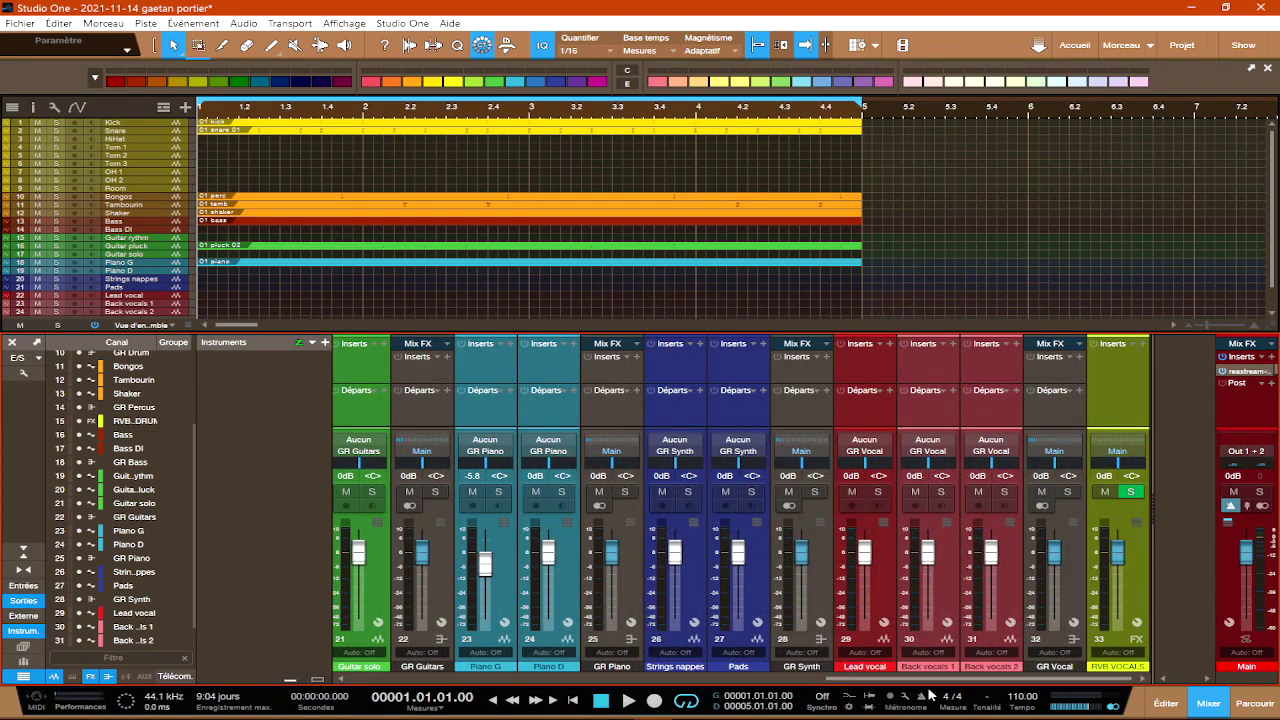
mouse_move(416, 562)
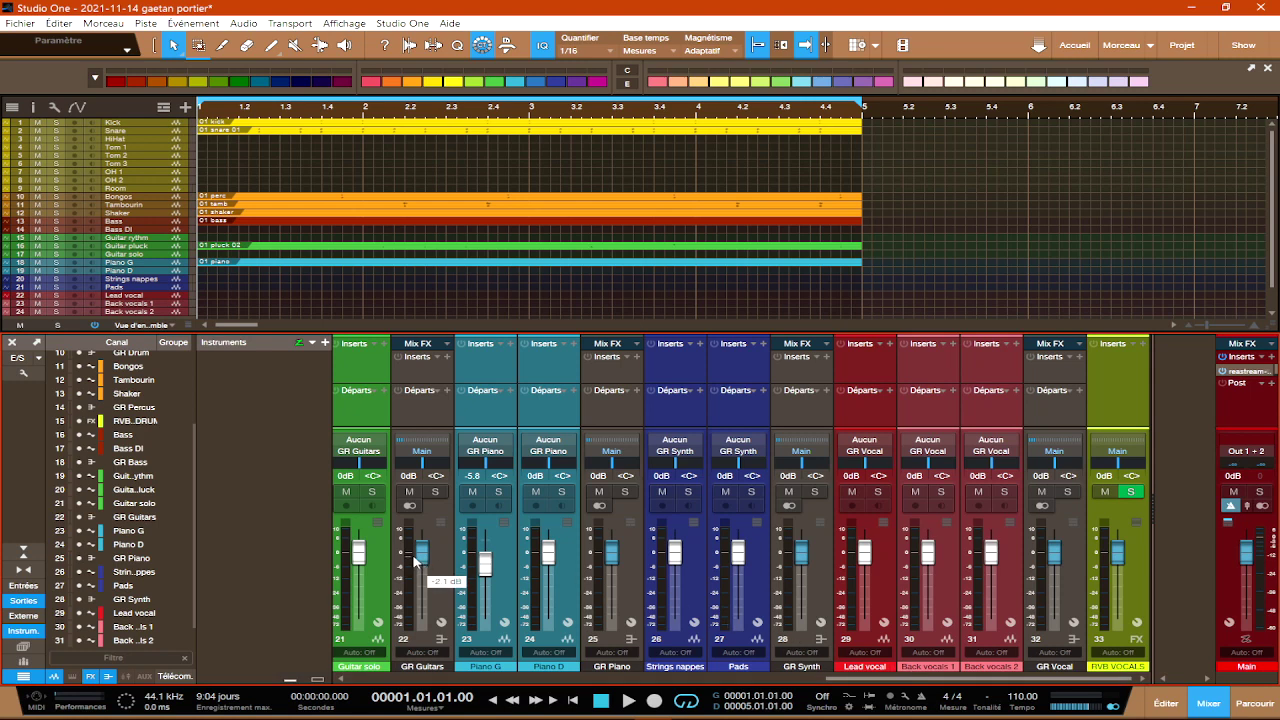
key(Home)
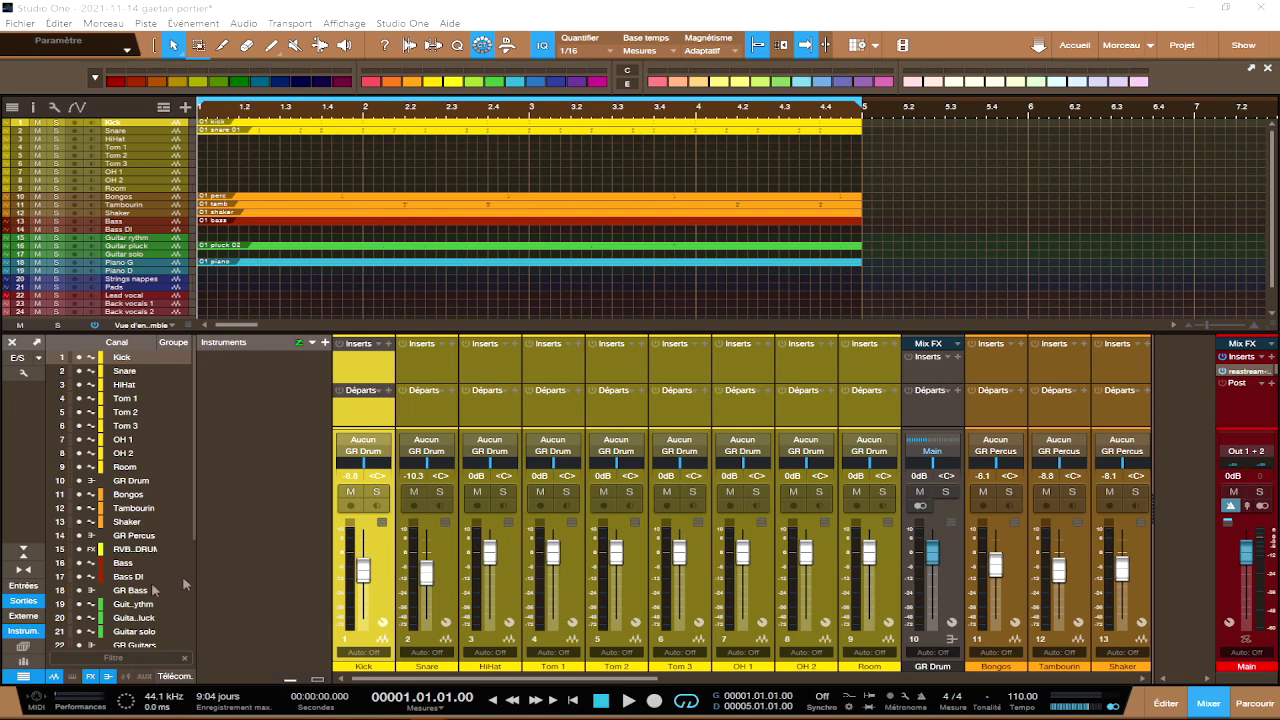
Show the console's scenes section and add a scene named "ALL" containing the current channel layout.
click(24, 648)
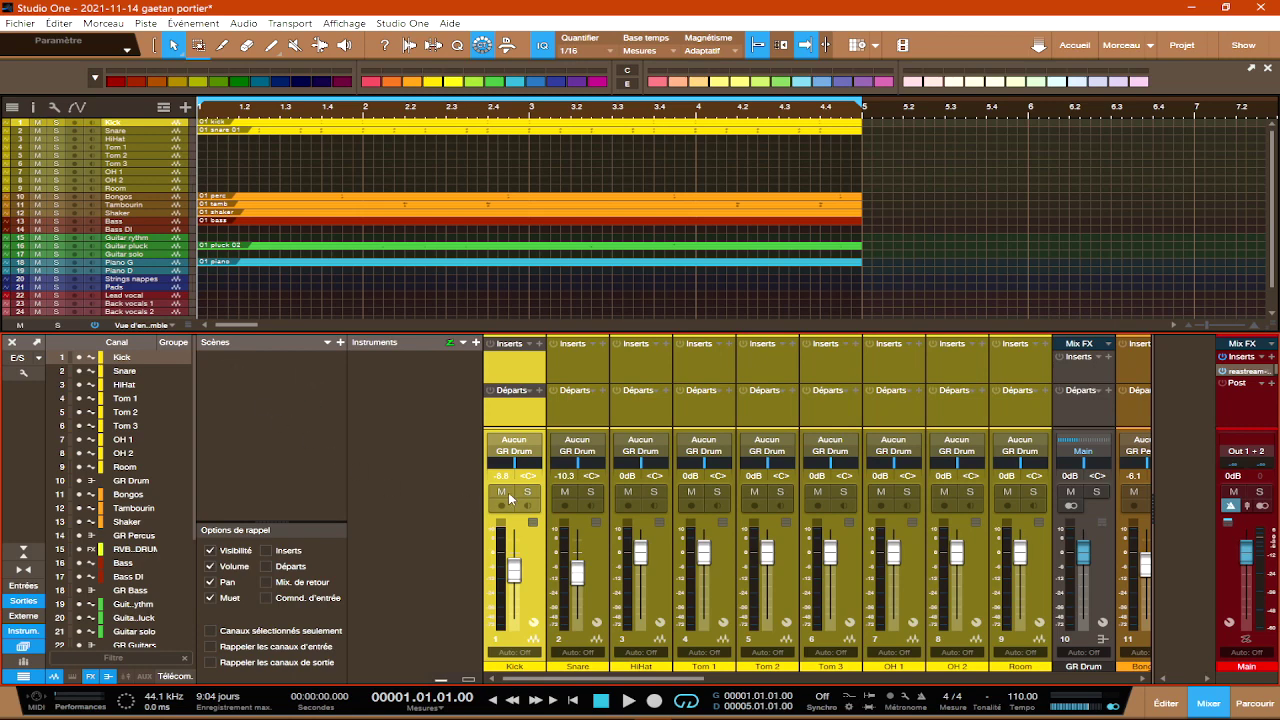
drag(578, 678, 490, 695)
click(340, 343)
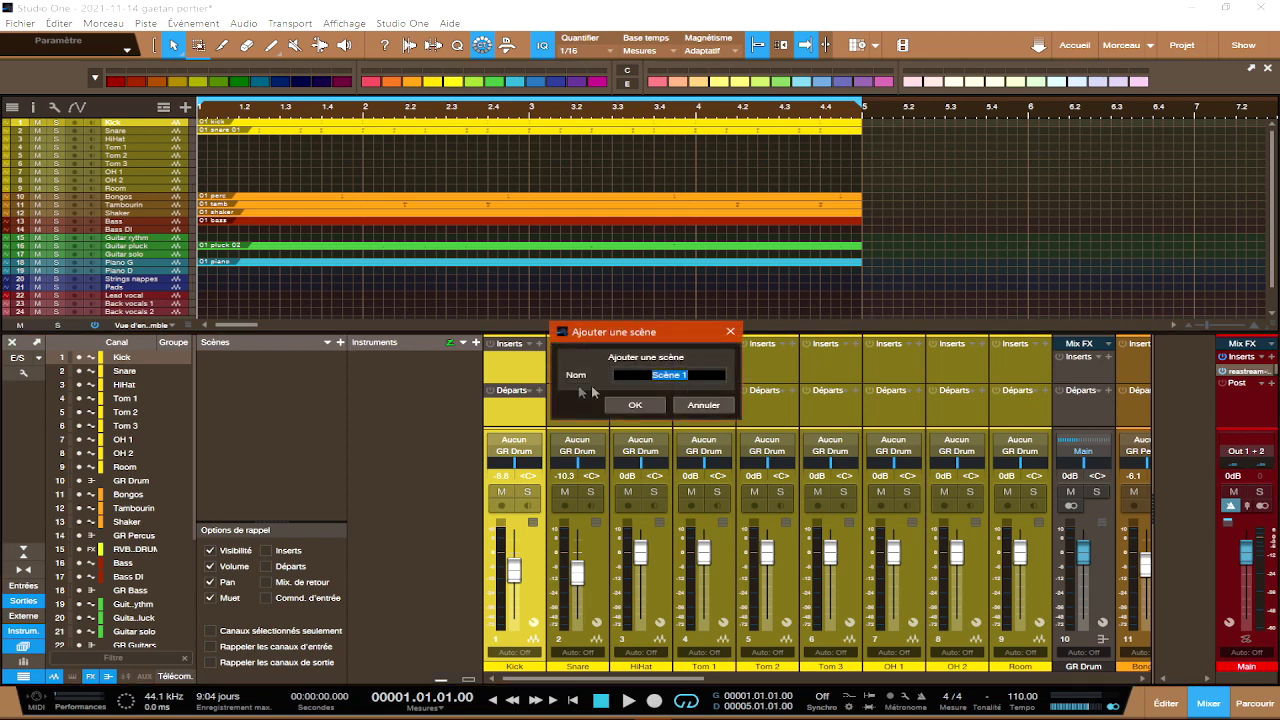
text(ALL)
key(Return)
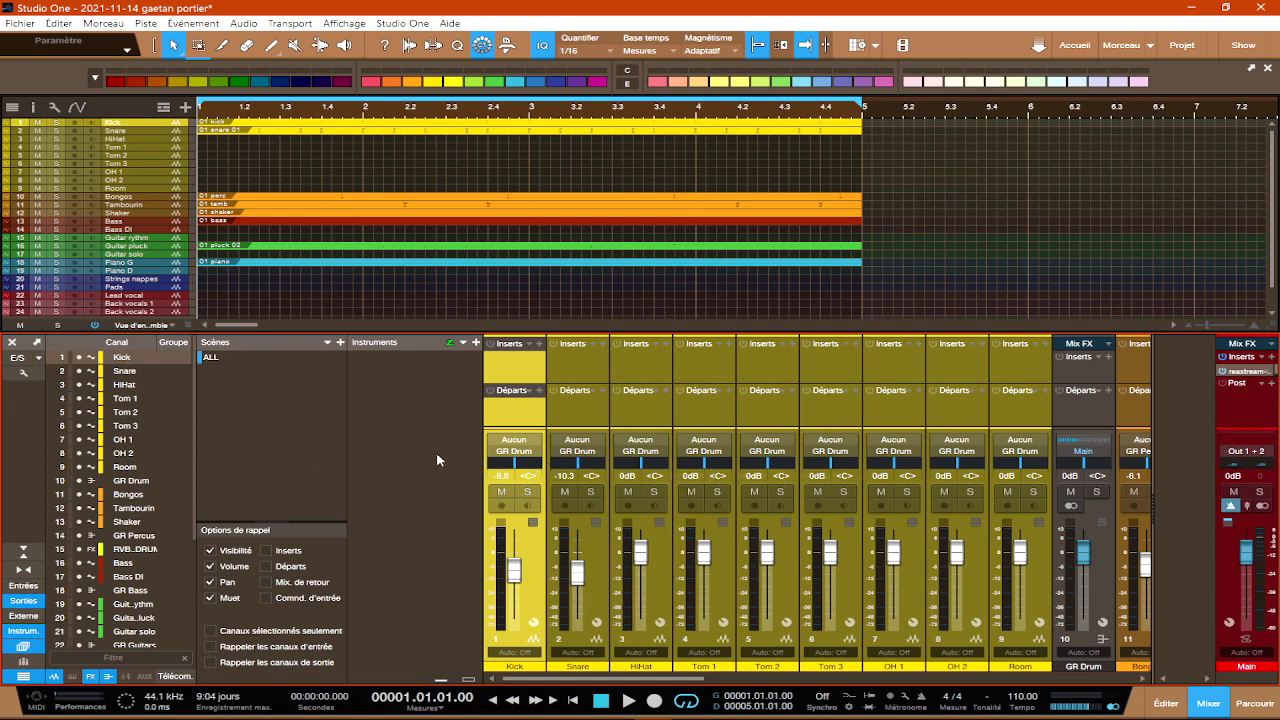
scroll(137, 500, down, 3)
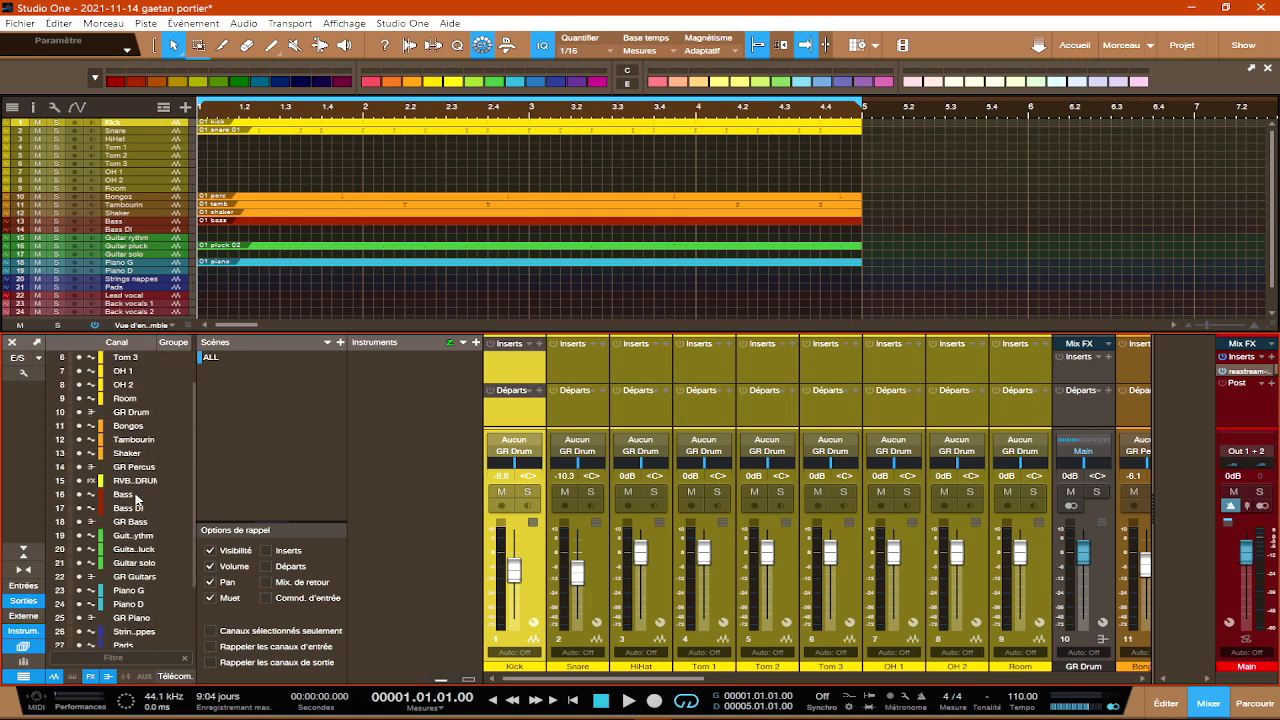
scroll(137, 500, up, 3)
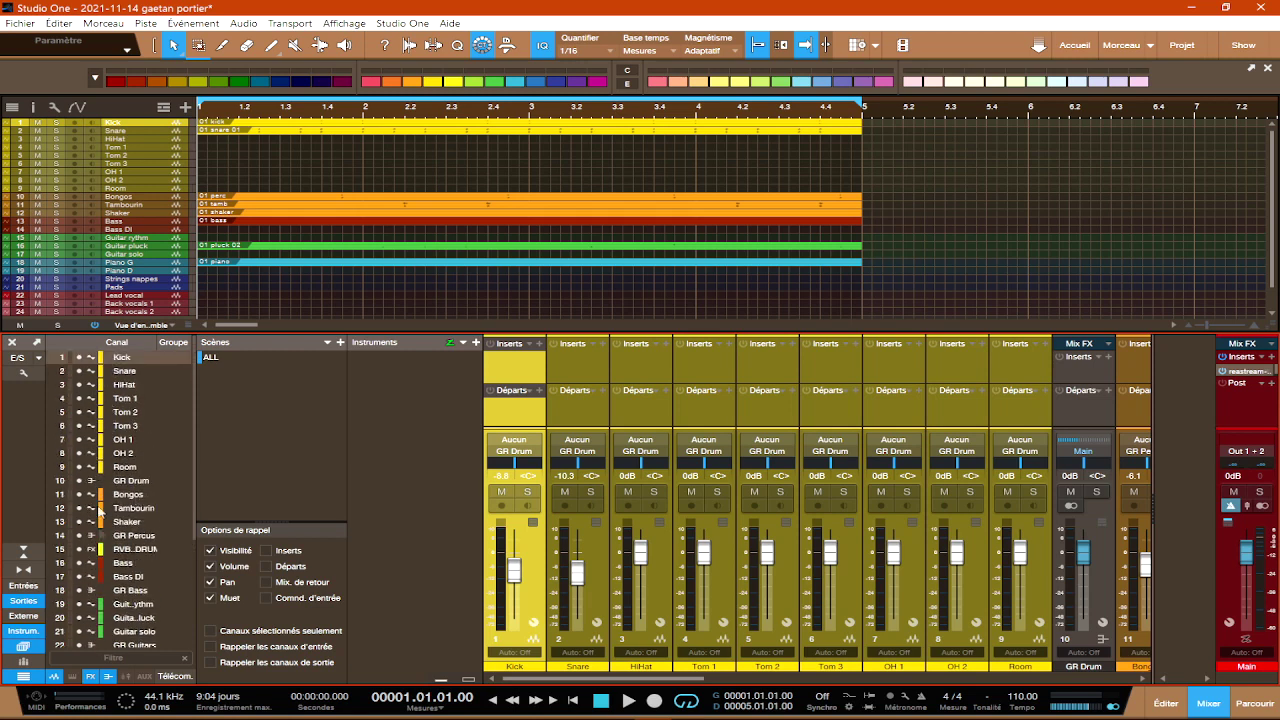
Hide every channel from GR Drum through RVB VOCALS in the channel list, leaving only the drum tracks Kick to Room shown.
scroll(125, 472, down, 5)
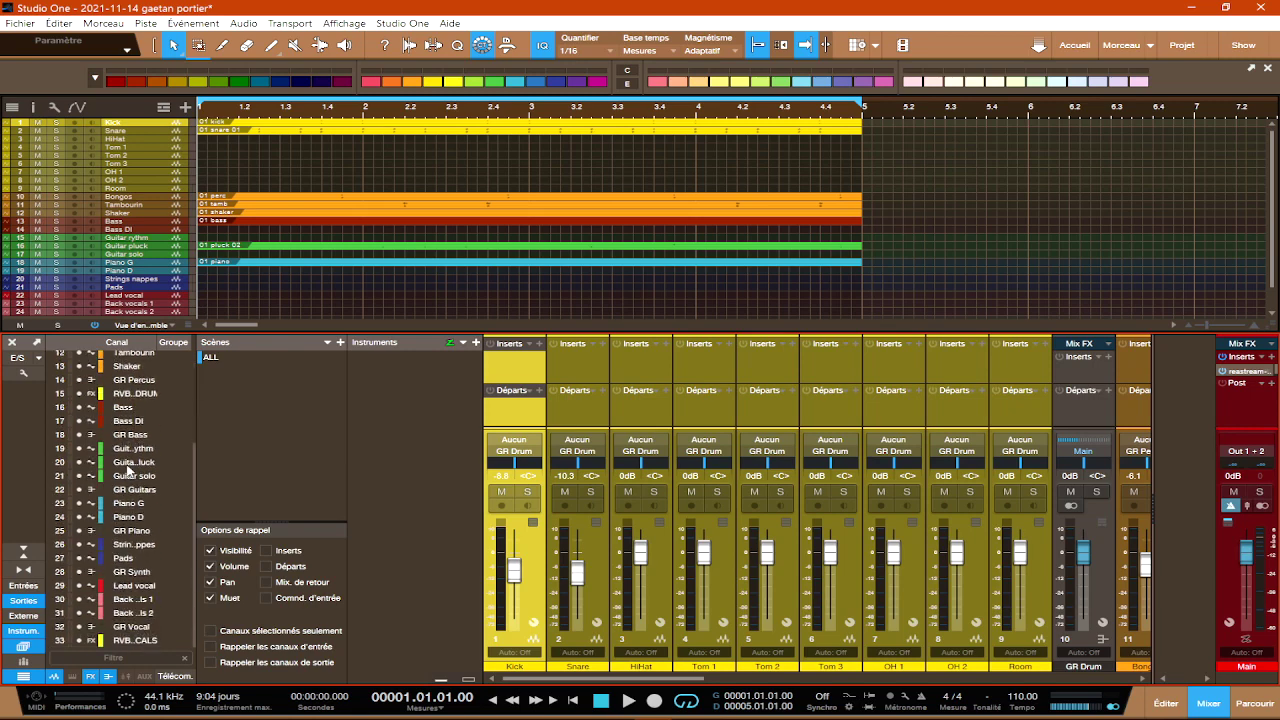
scroll(100, 470, up, 5)
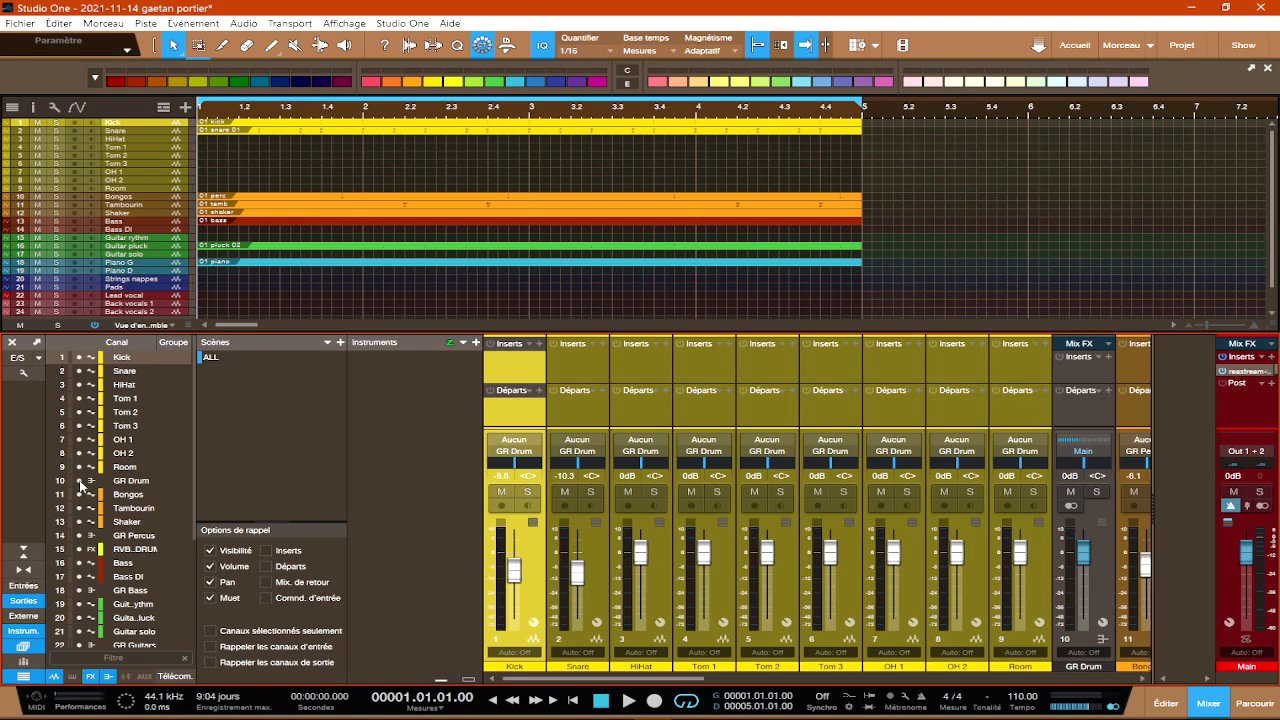
drag(81, 485, 82, 680)
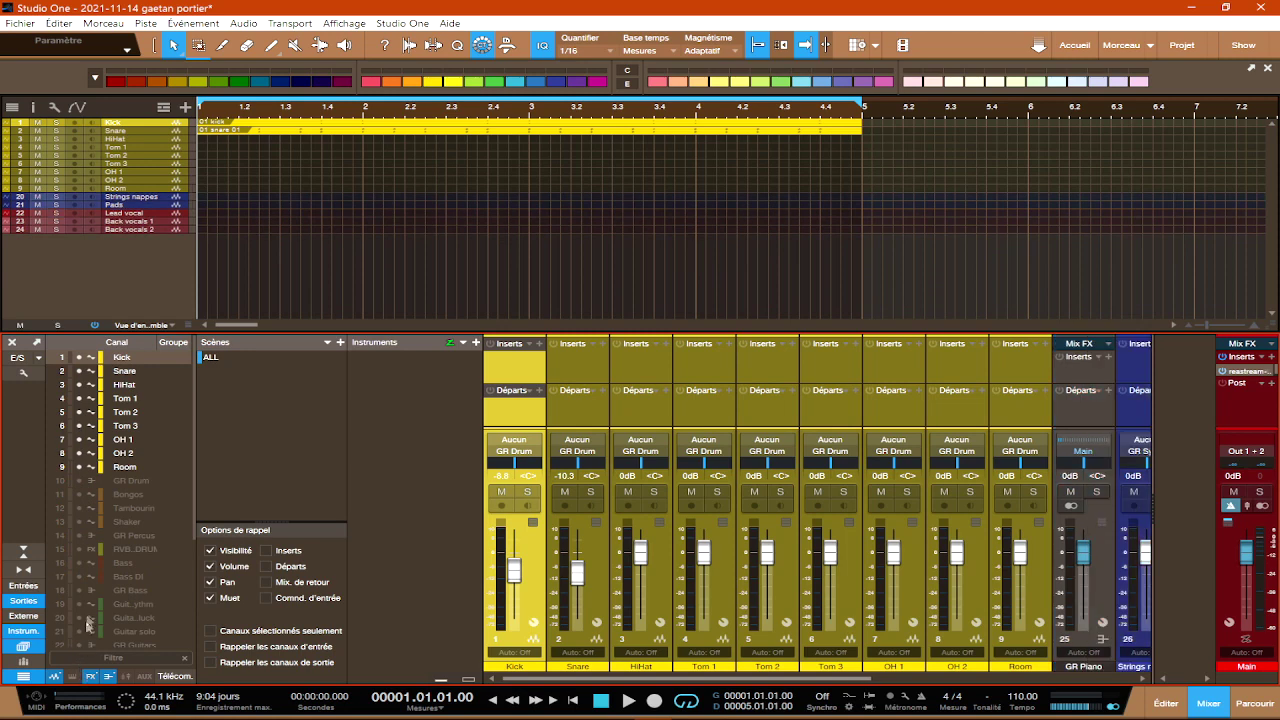
scroll(90, 615, down, 4)
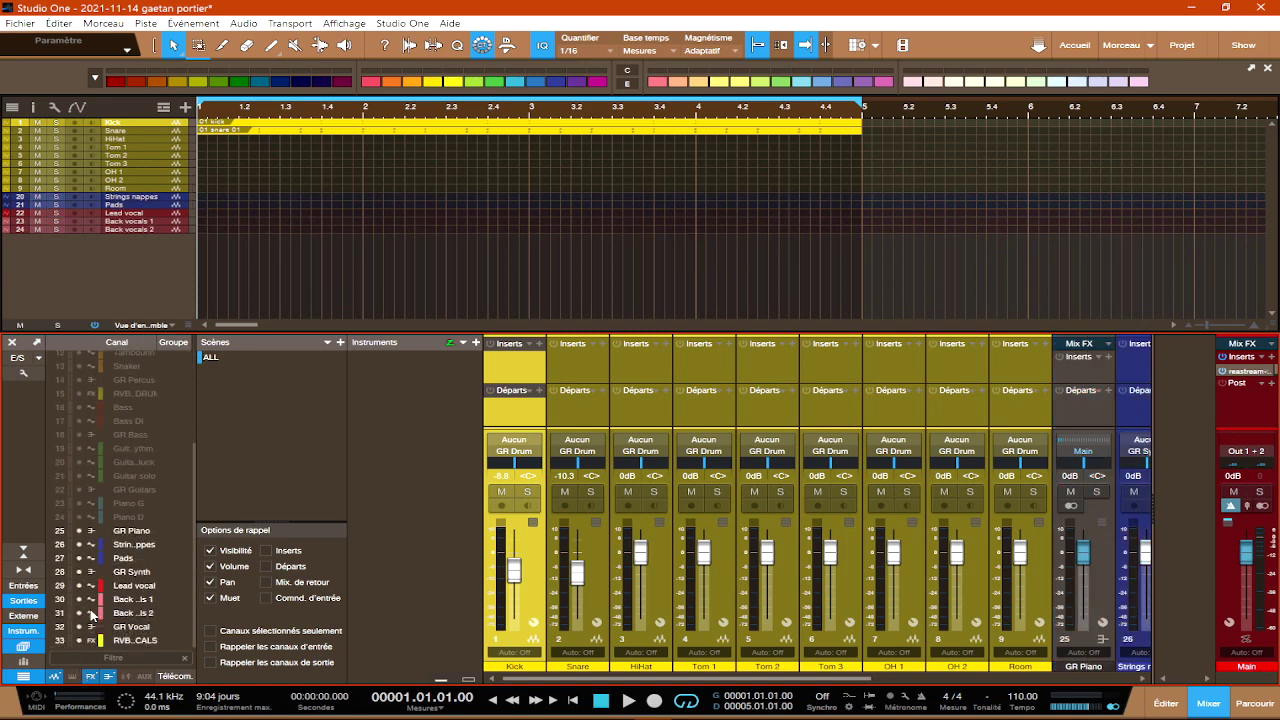
drag(80, 531, 84, 650)
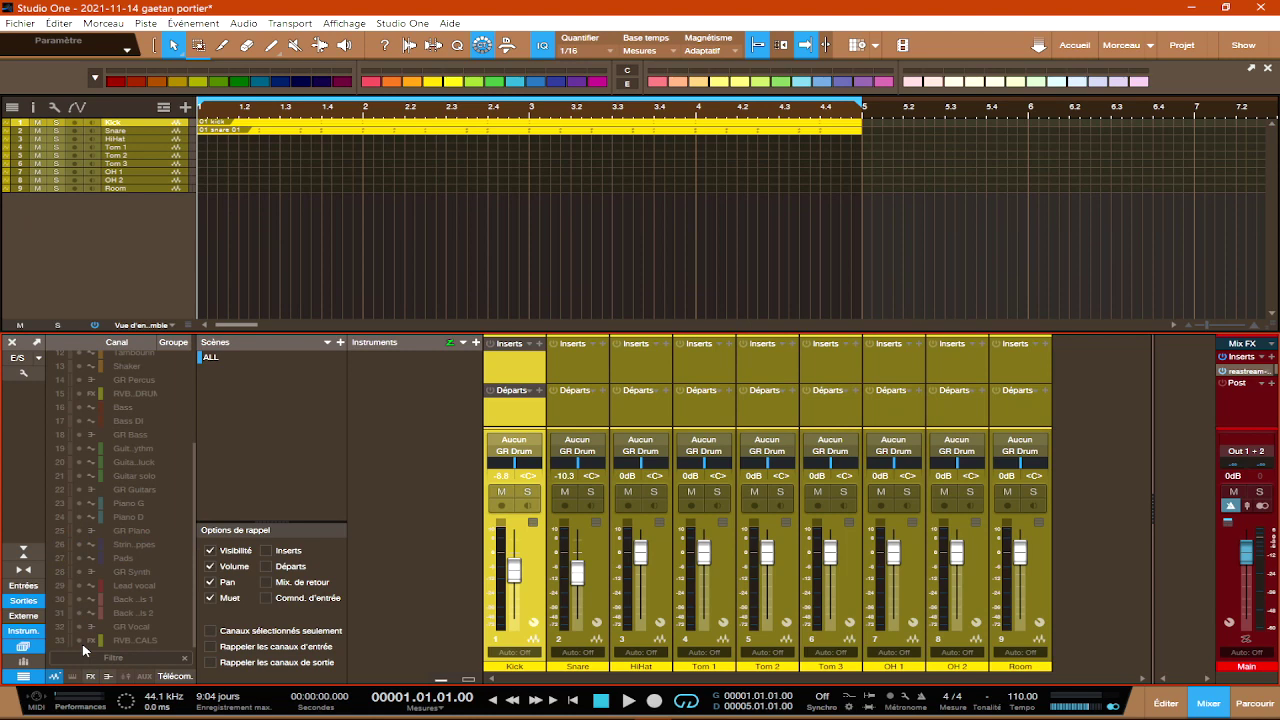
Add a scene named "DRUM" that stores the drum-only channel layout.
click(340, 343)
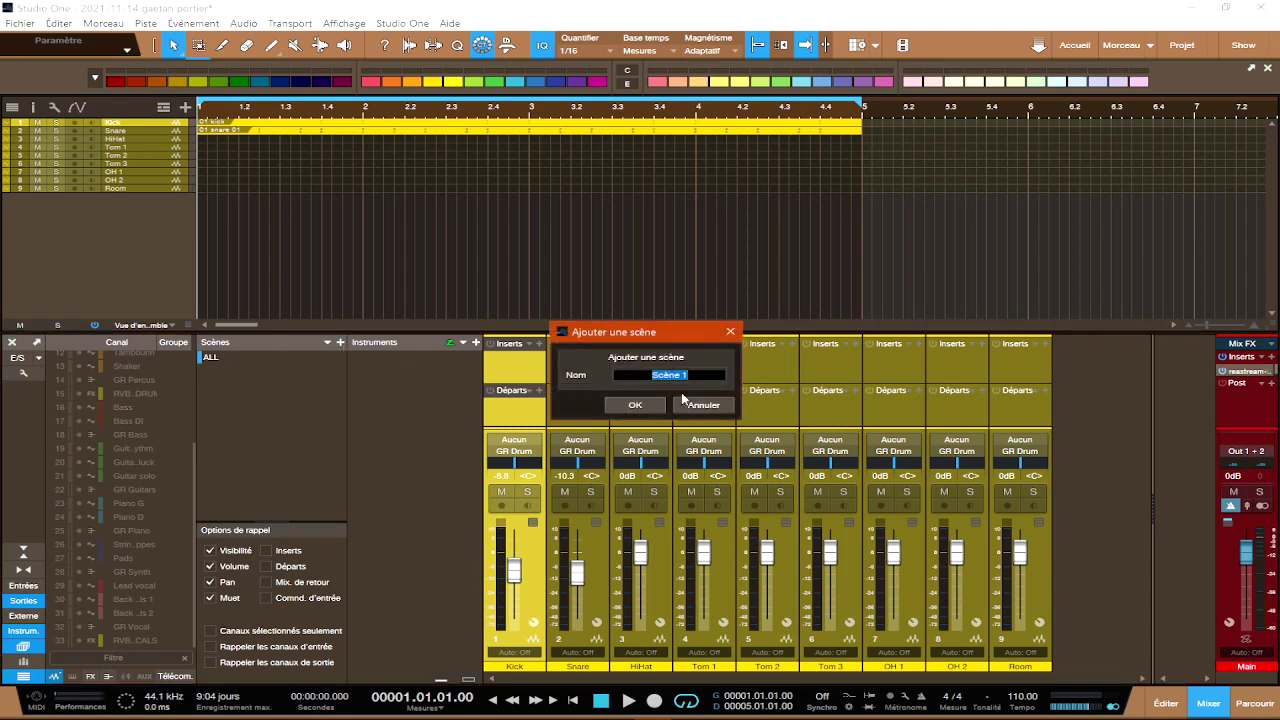
text(DRUM)
key(Return)
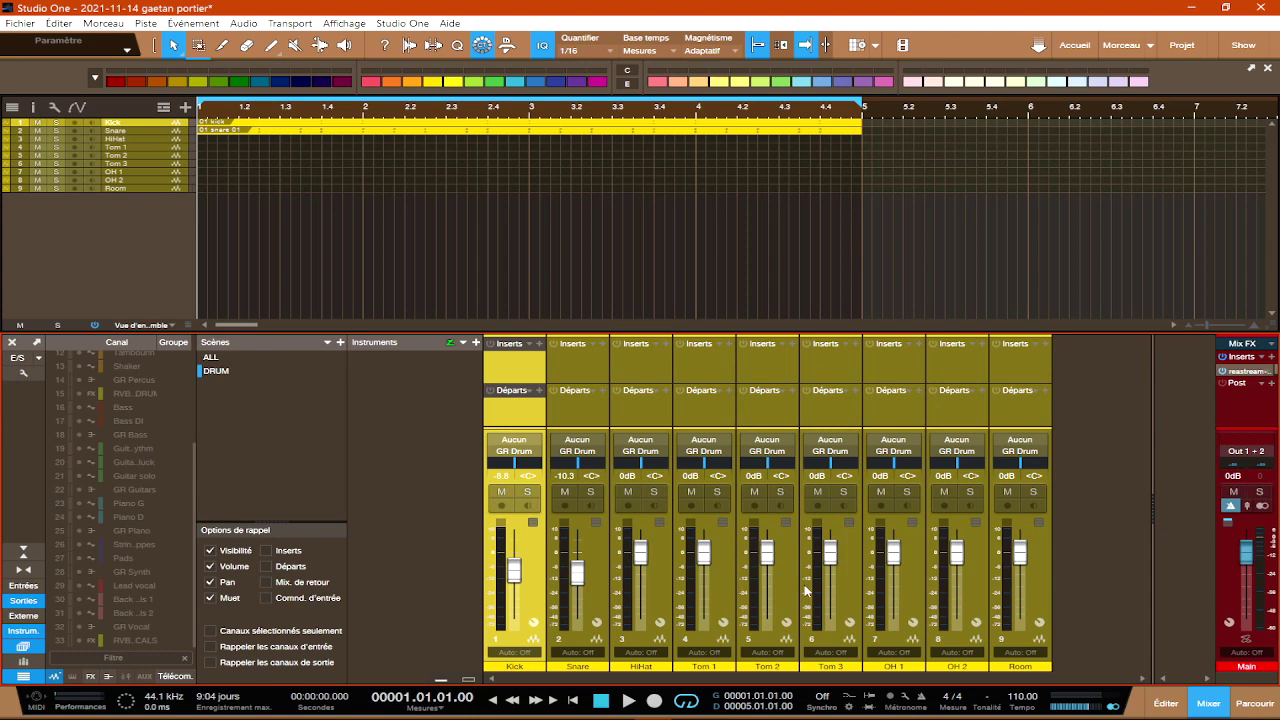
Recall the ALL scene and go back to the DRUM scene to compare their channel layouts.
click(211, 357)
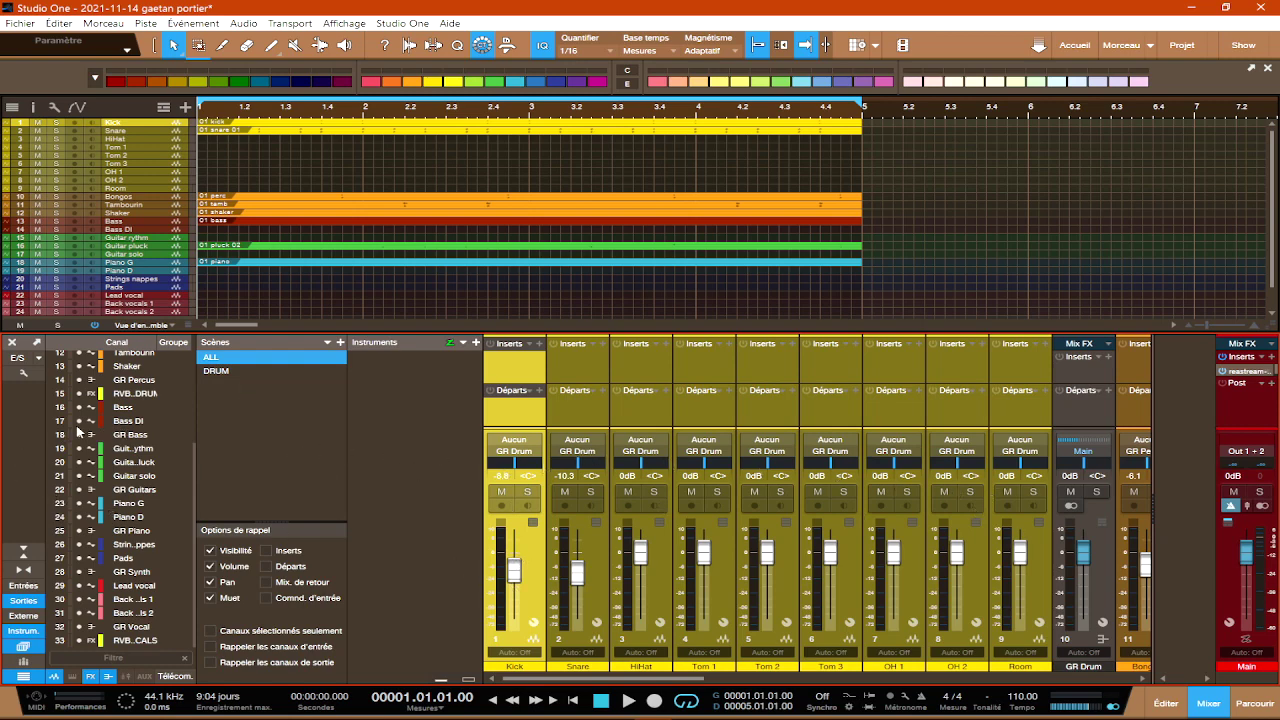
scroll(78, 432, up, 5)
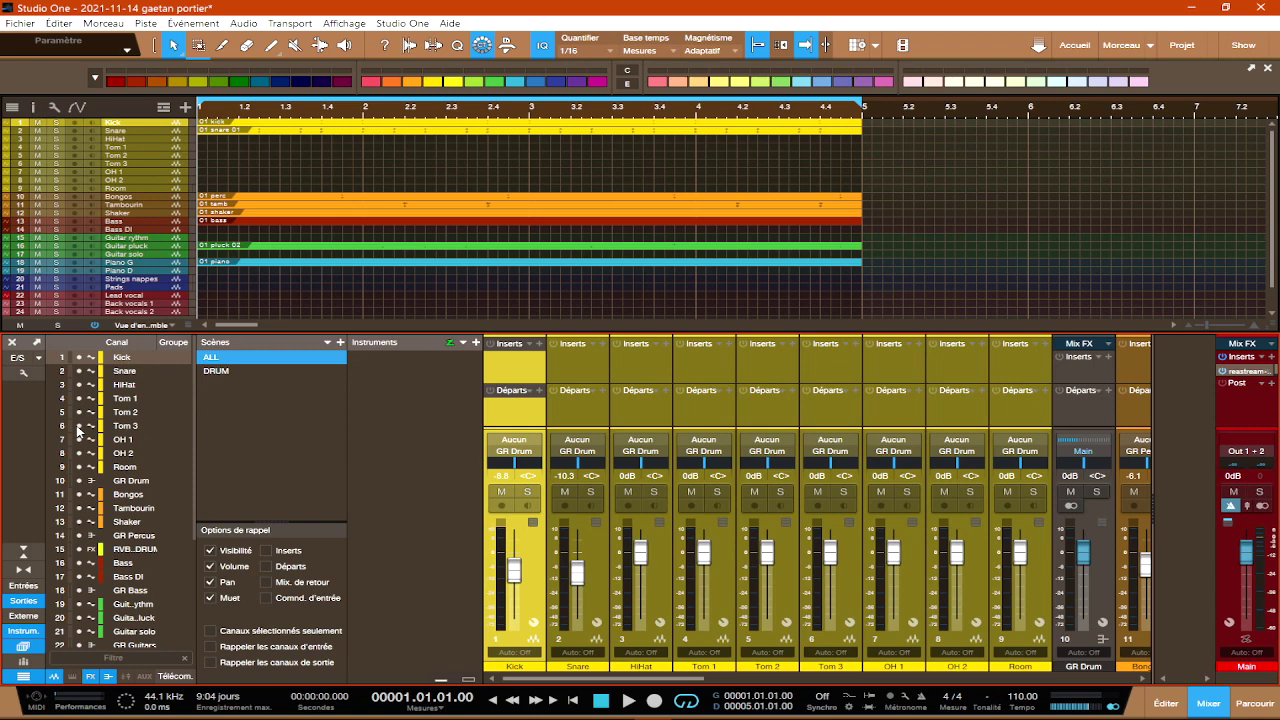
click(211, 371)
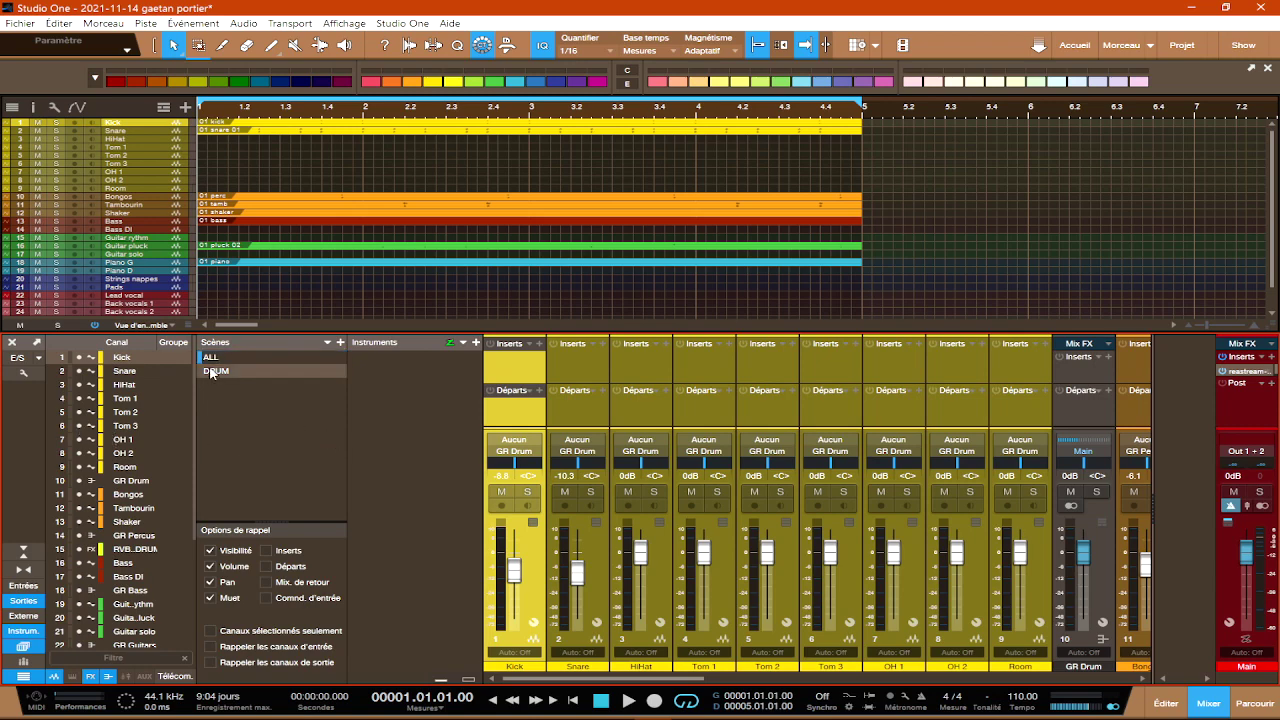
click(211, 371)
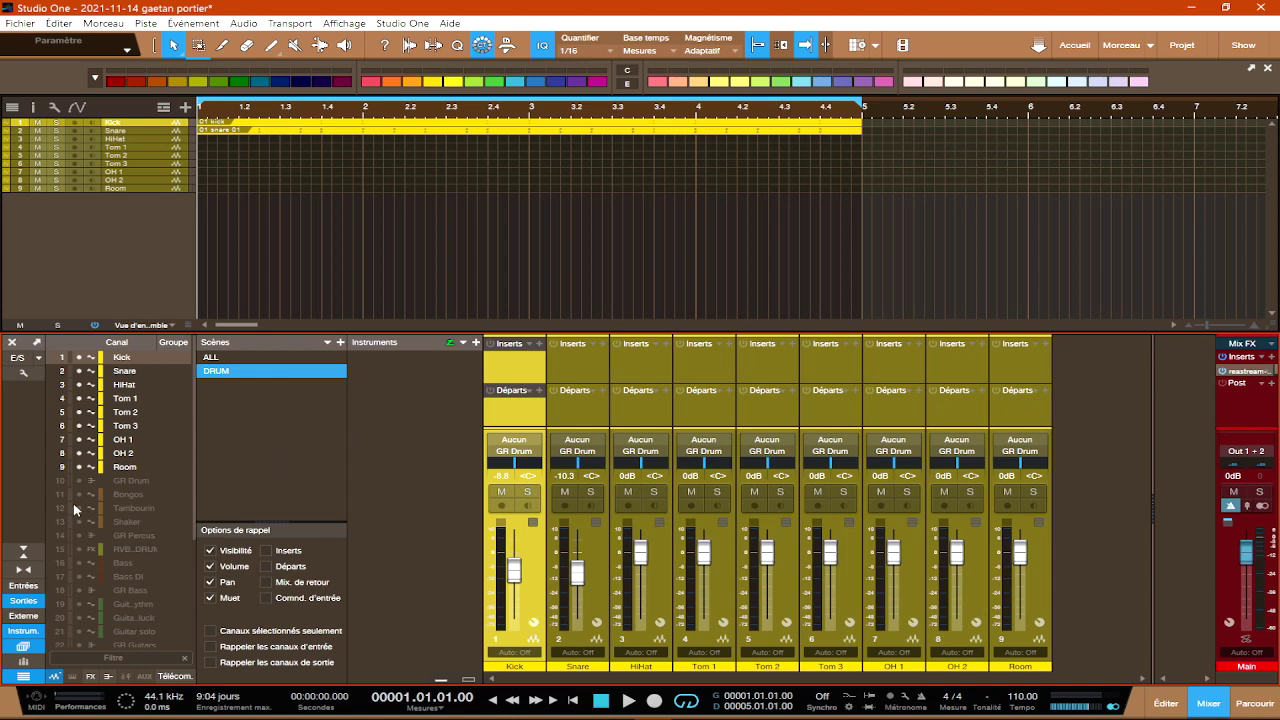
Recall the ALL scene and hide the drum tracks from Kick through Room, keeping the GR Drum bus shown.
click(216, 358)
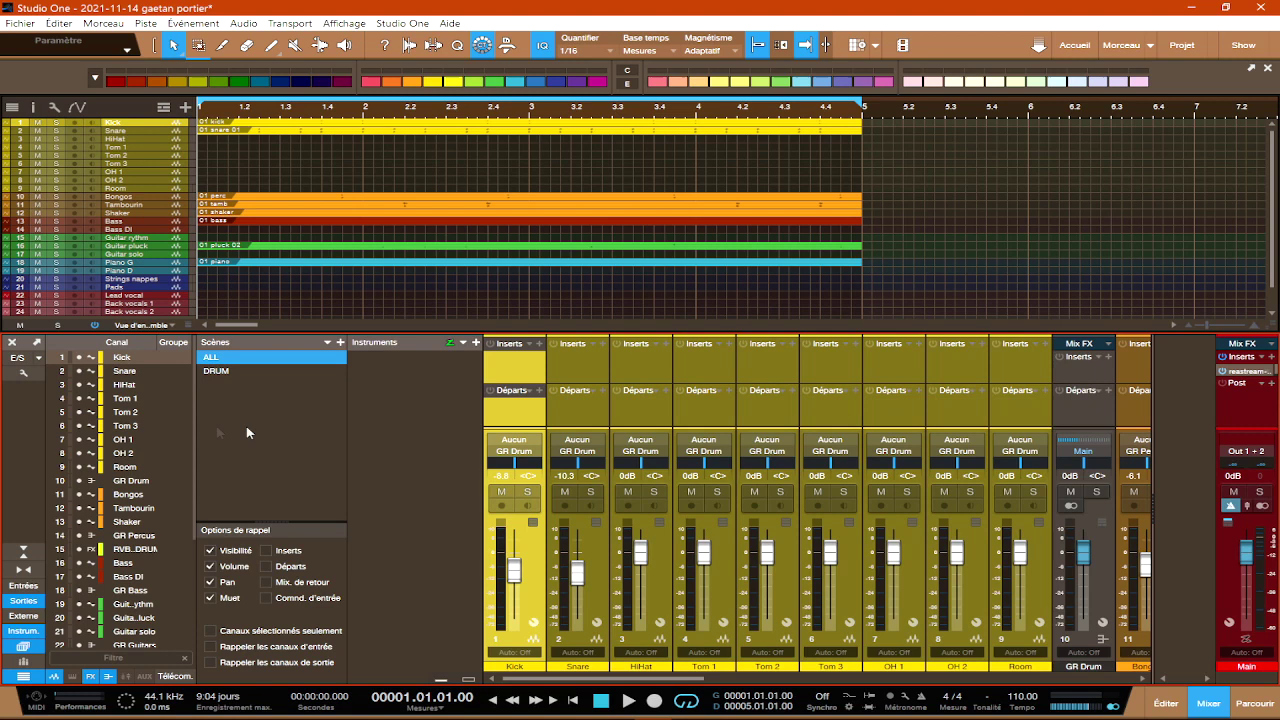
scroll(88, 438, down, 5)
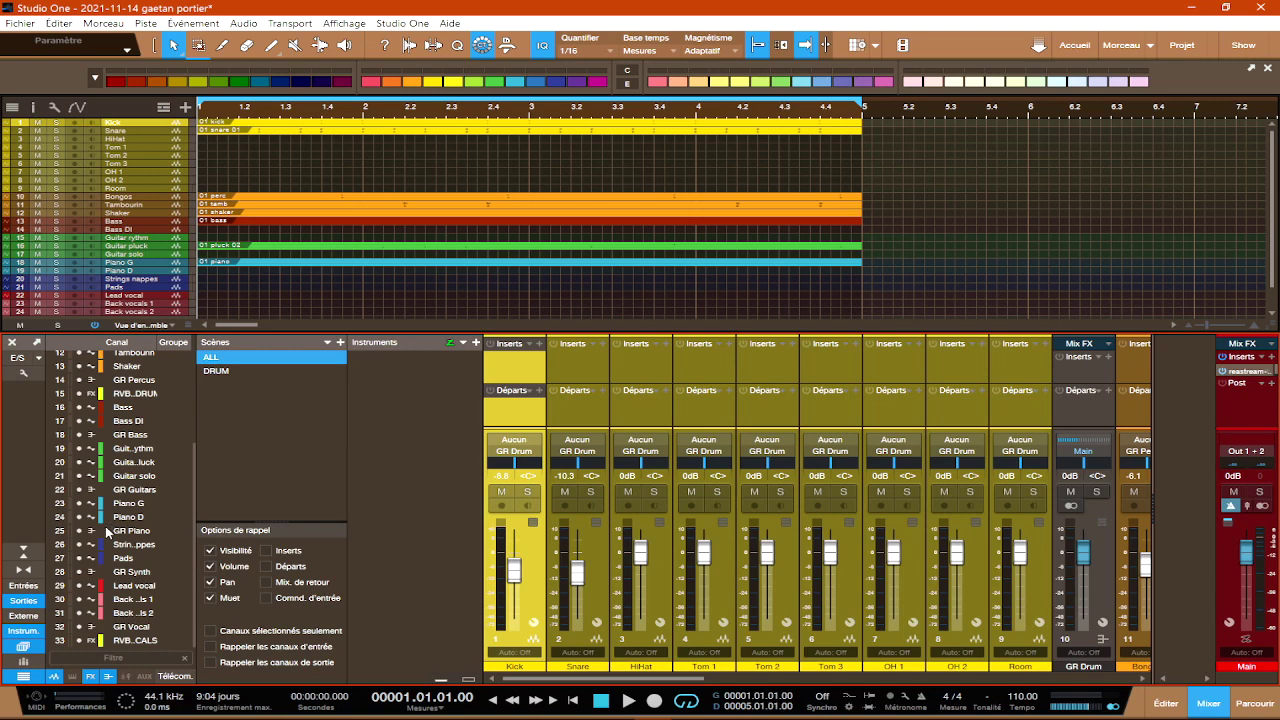
scroll(150, 500, up, 5)
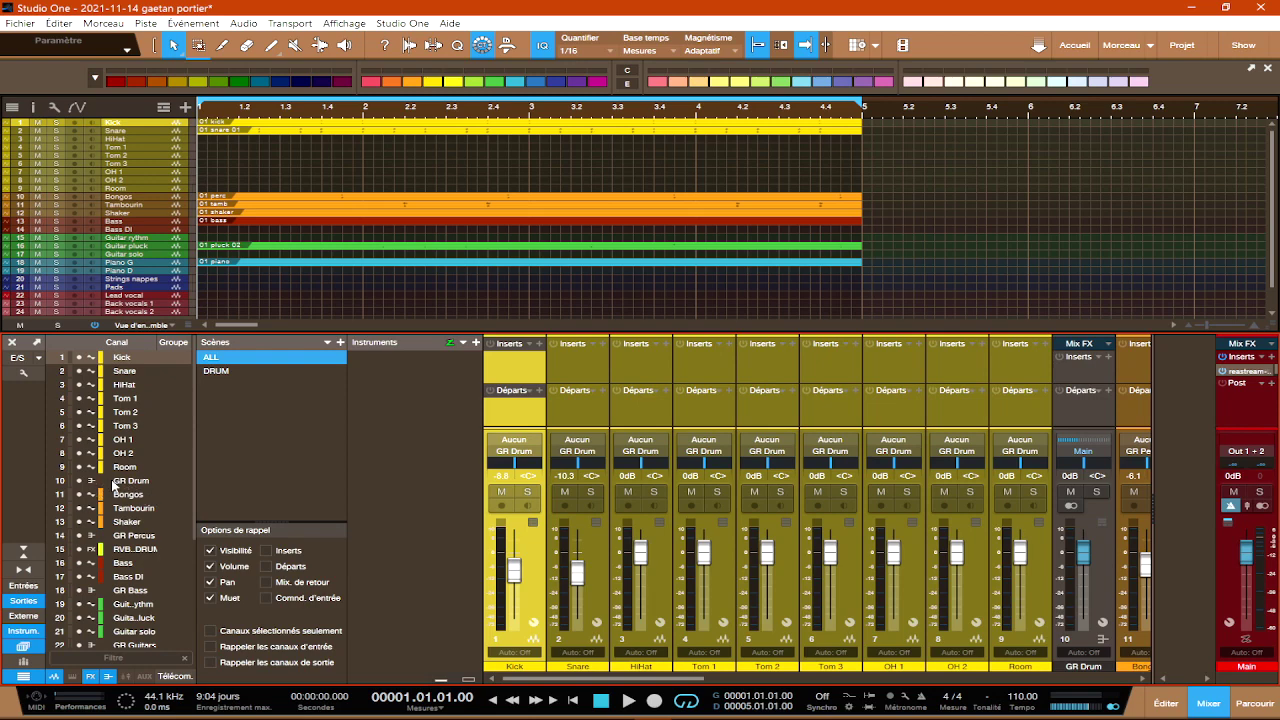
drag(79, 357, 79, 454)
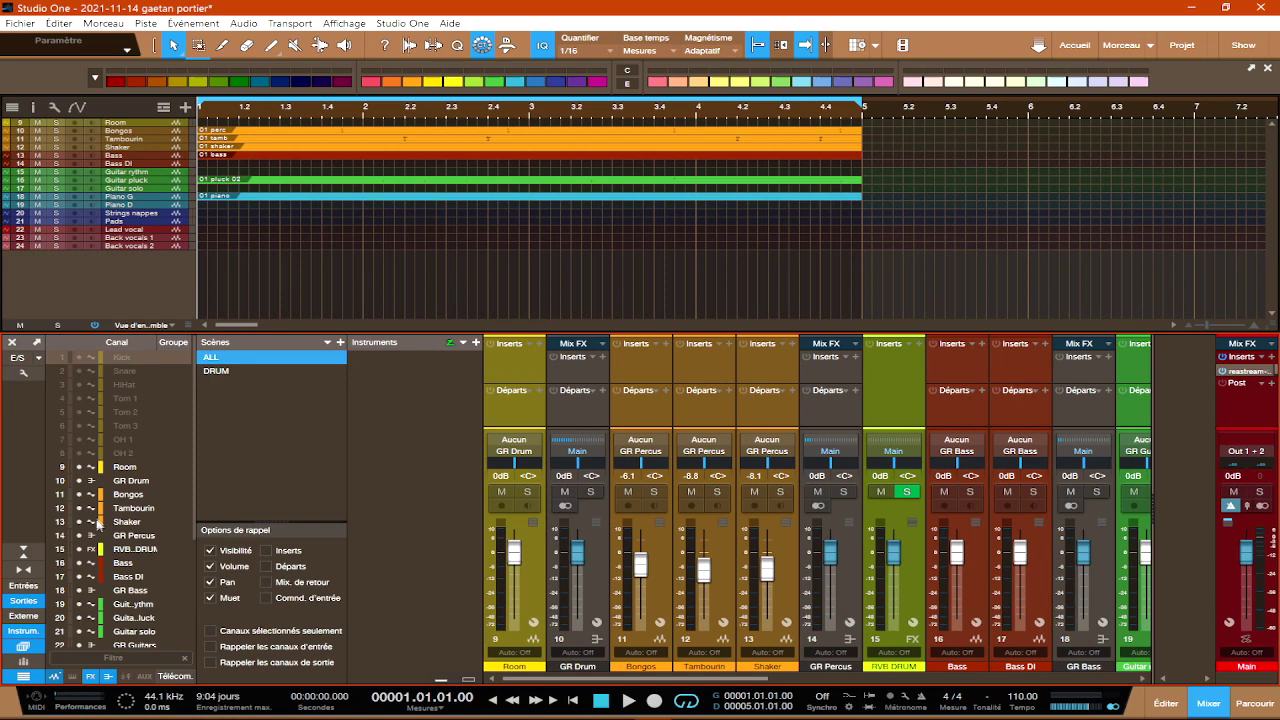
click(84, 468)
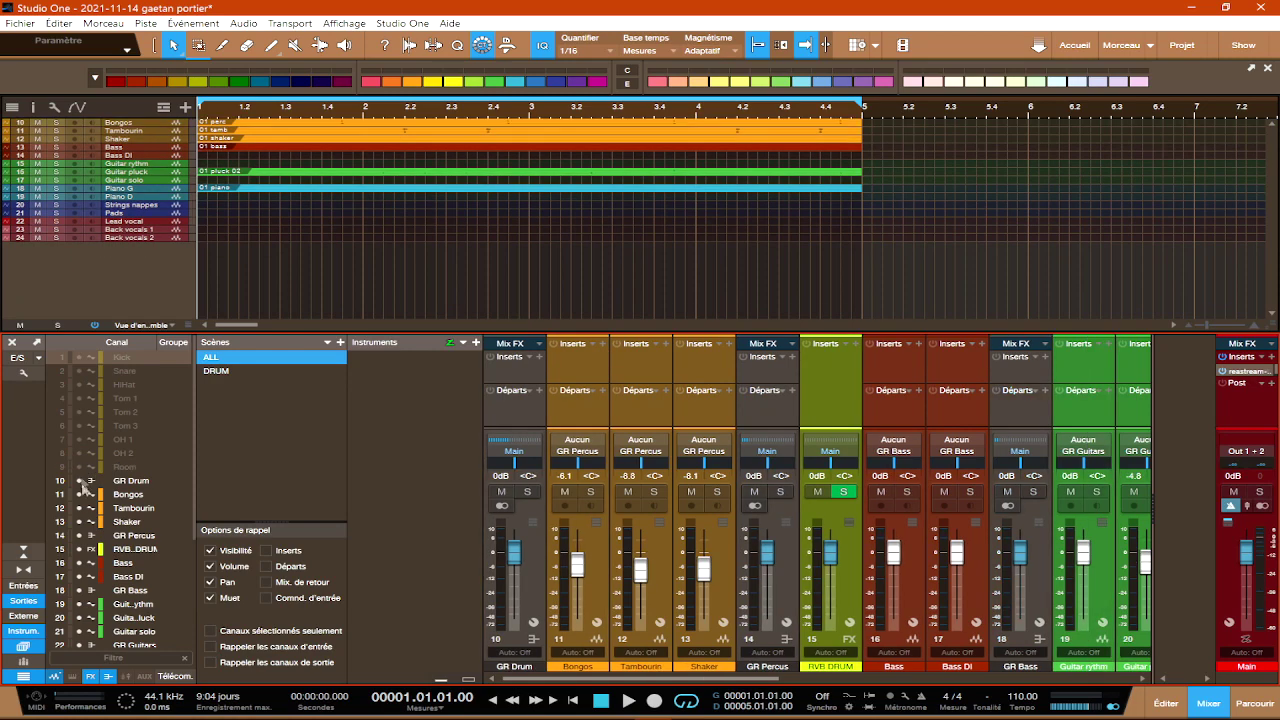
Hide the Bongos, Tambourin, Shaker, Bass and Bass DI channels, keeping their group buses and RVB DRUM shown.
drag(83, 495, 80, 521)
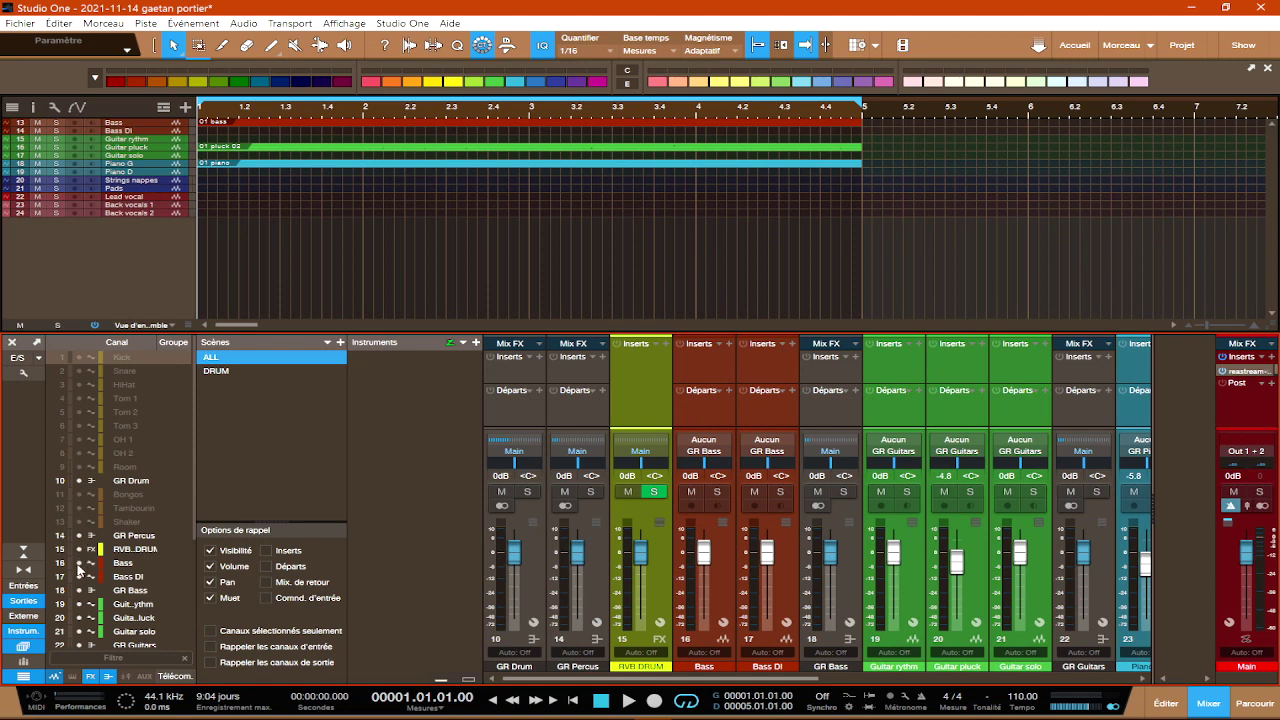
click(79, 563)
click(79, 577)
scroll(80, 584, down, 4)
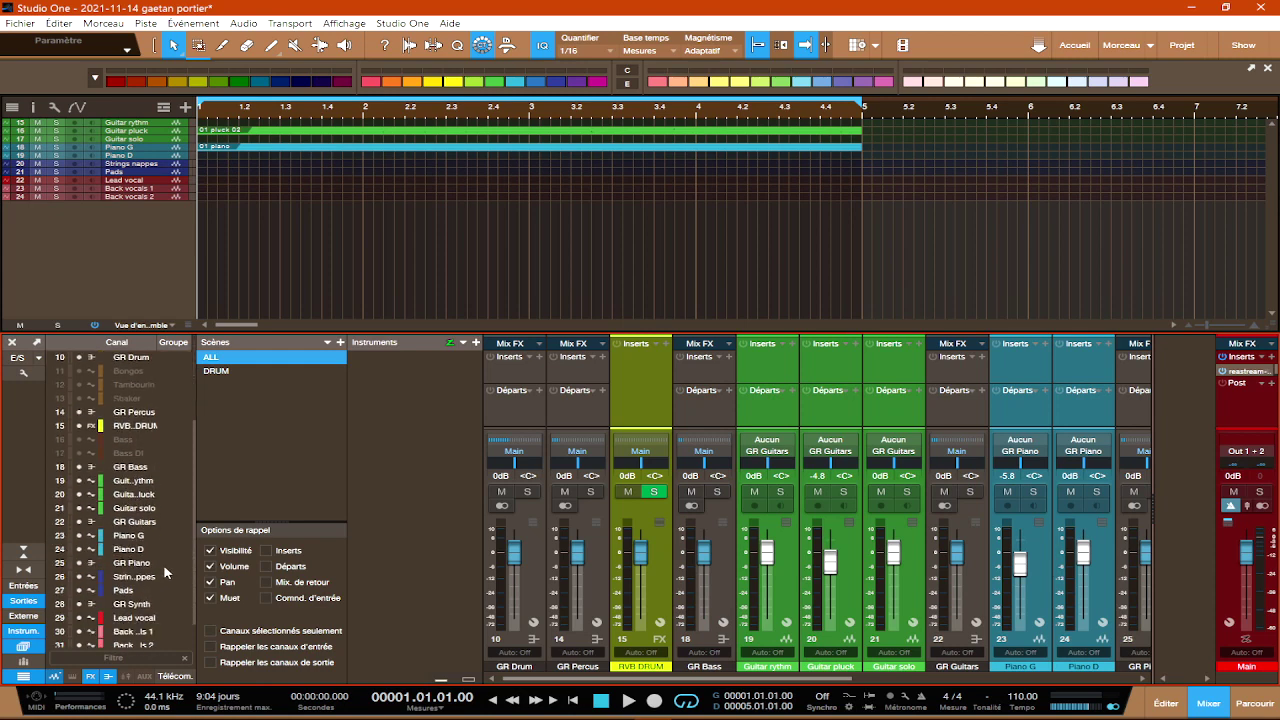
Hide the three guitar tracks and the Piano G and Piano D channels, keeping the GR Guitars and GR Piano buses shown.
click(91, 454)
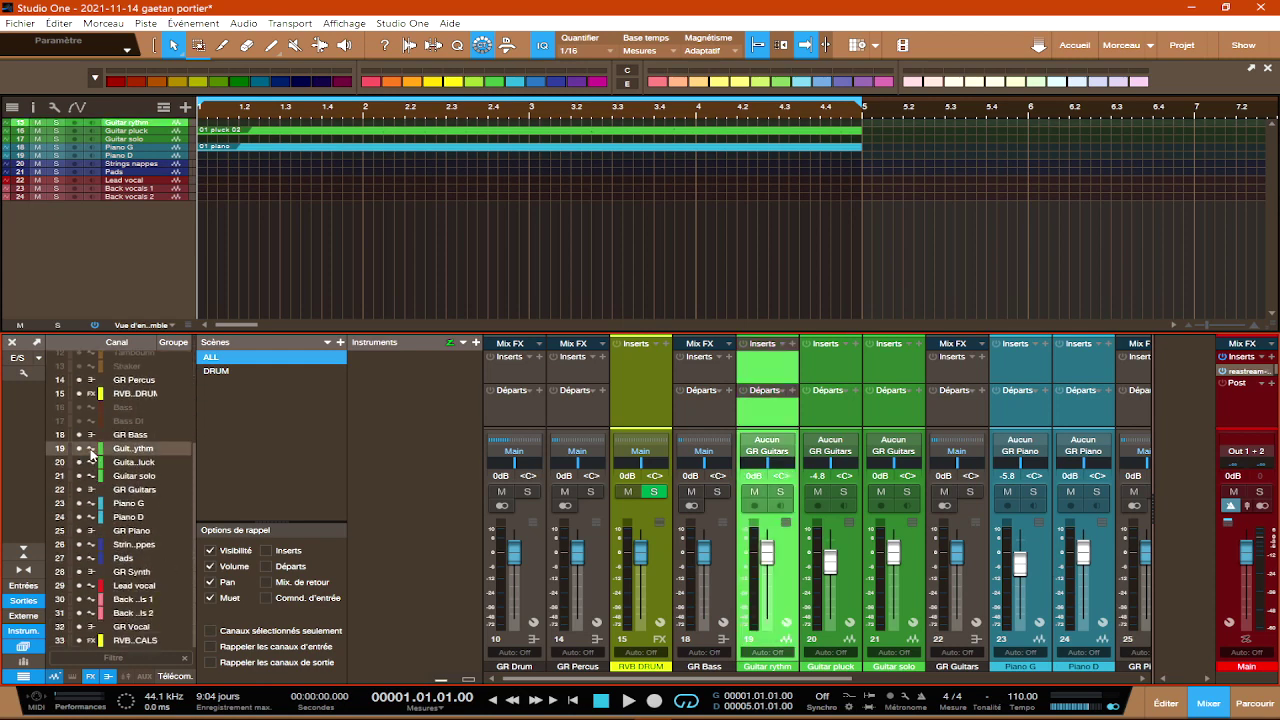
click(79, 449)
click(79, 462)
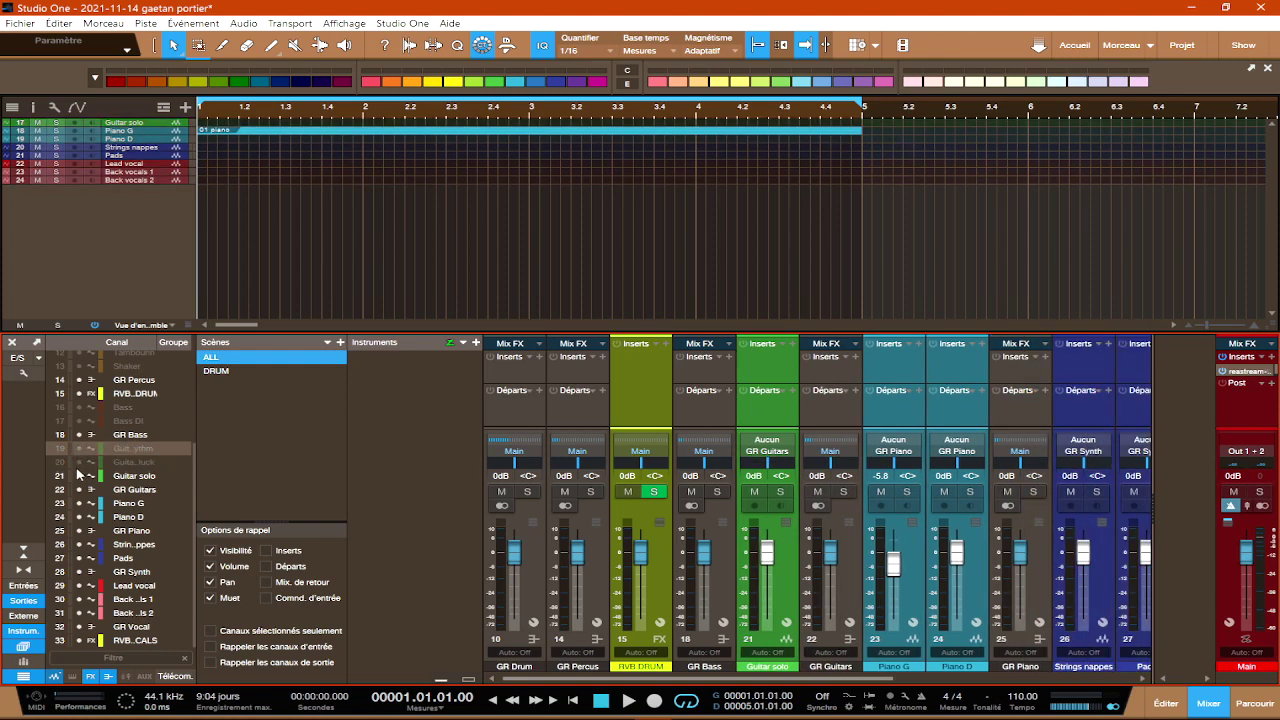
click(79, 475)
click(79, 503)
click(79, 517)
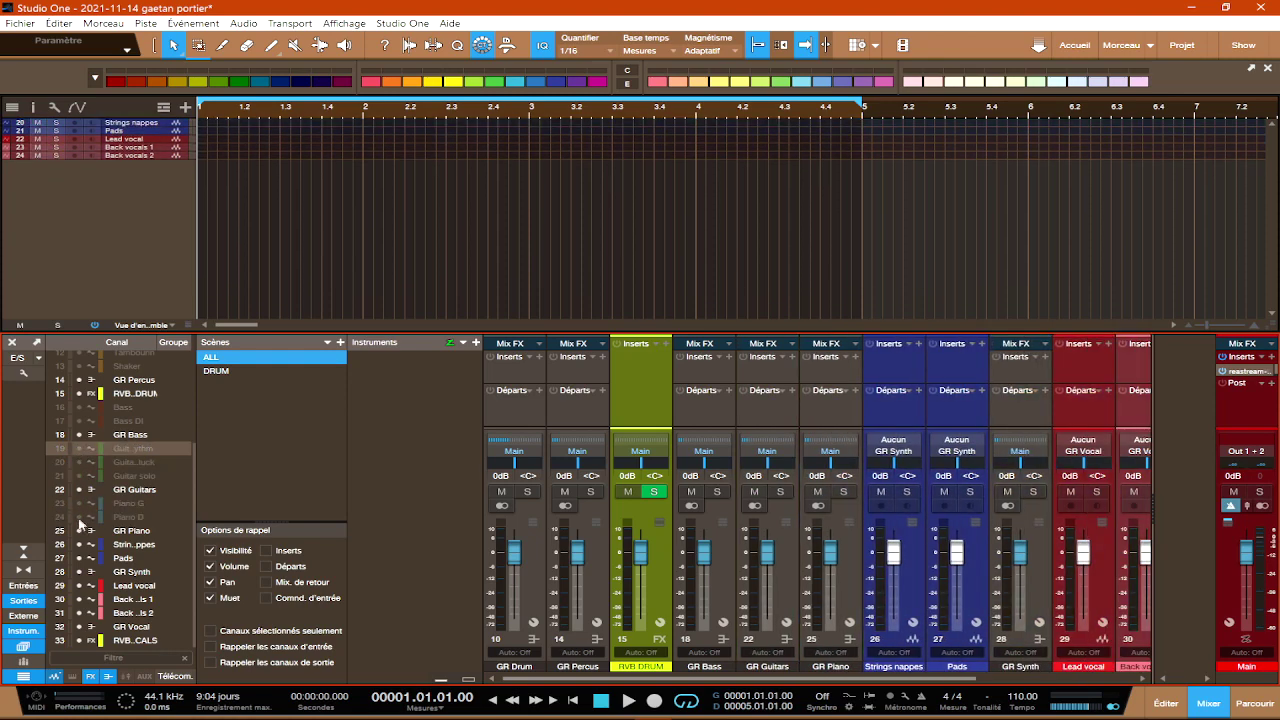
Hide the Strings nappes, Pads, Lead vocal and both Back vocals channels, keeping GR Synth, GR Vocal and RVB VOCALS shown.
click(79, 544)
click(79, 558)
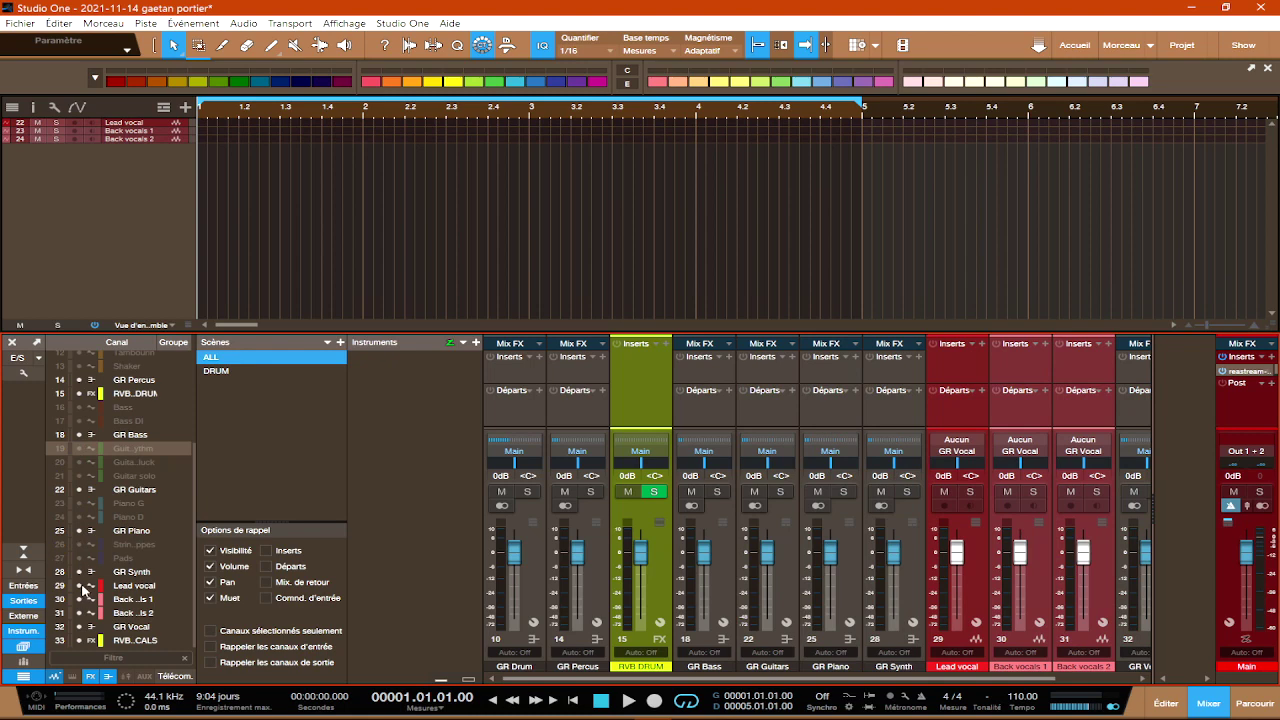
click(79, 585)
click(79, 599)
click(79, 613)
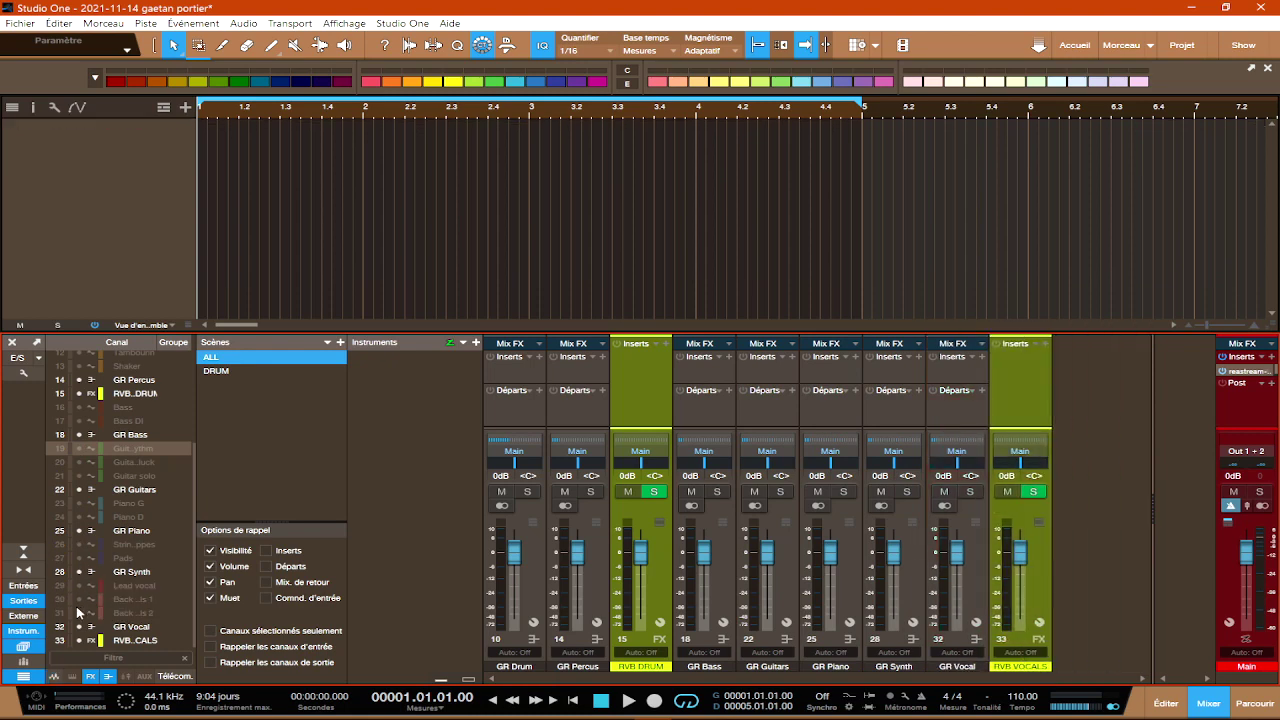
click(79, 640)
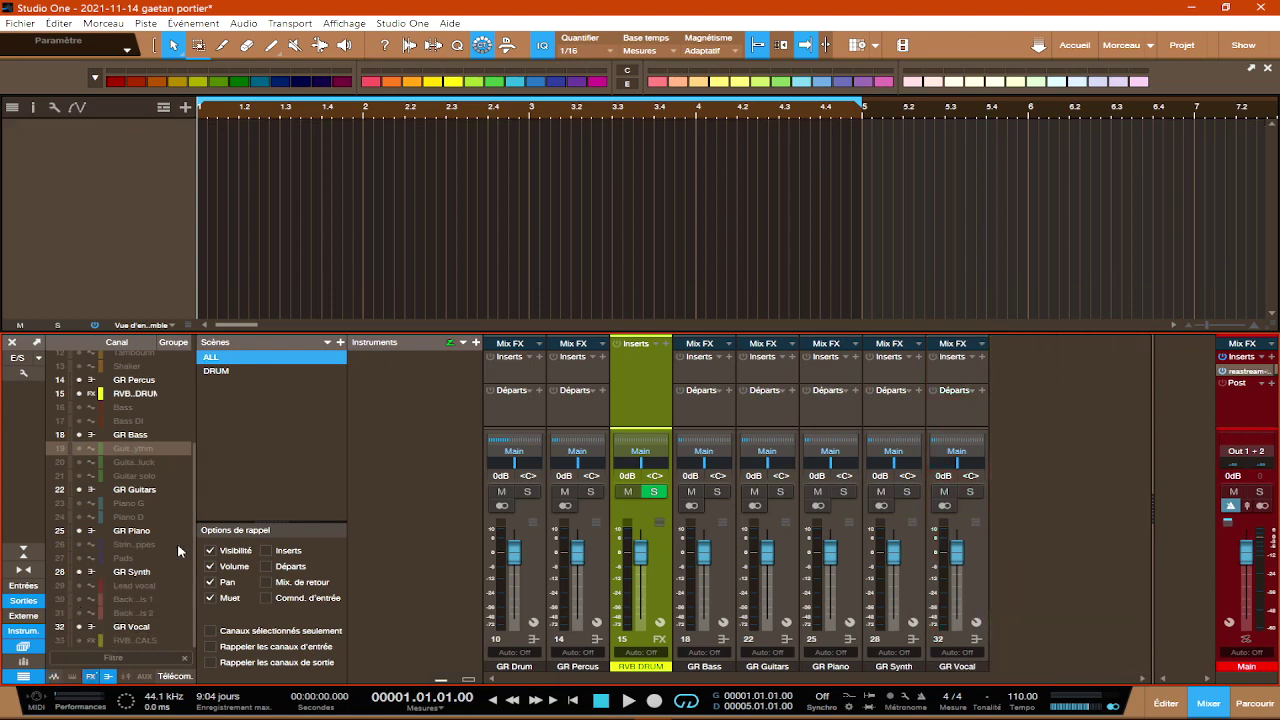
click(79, 640)
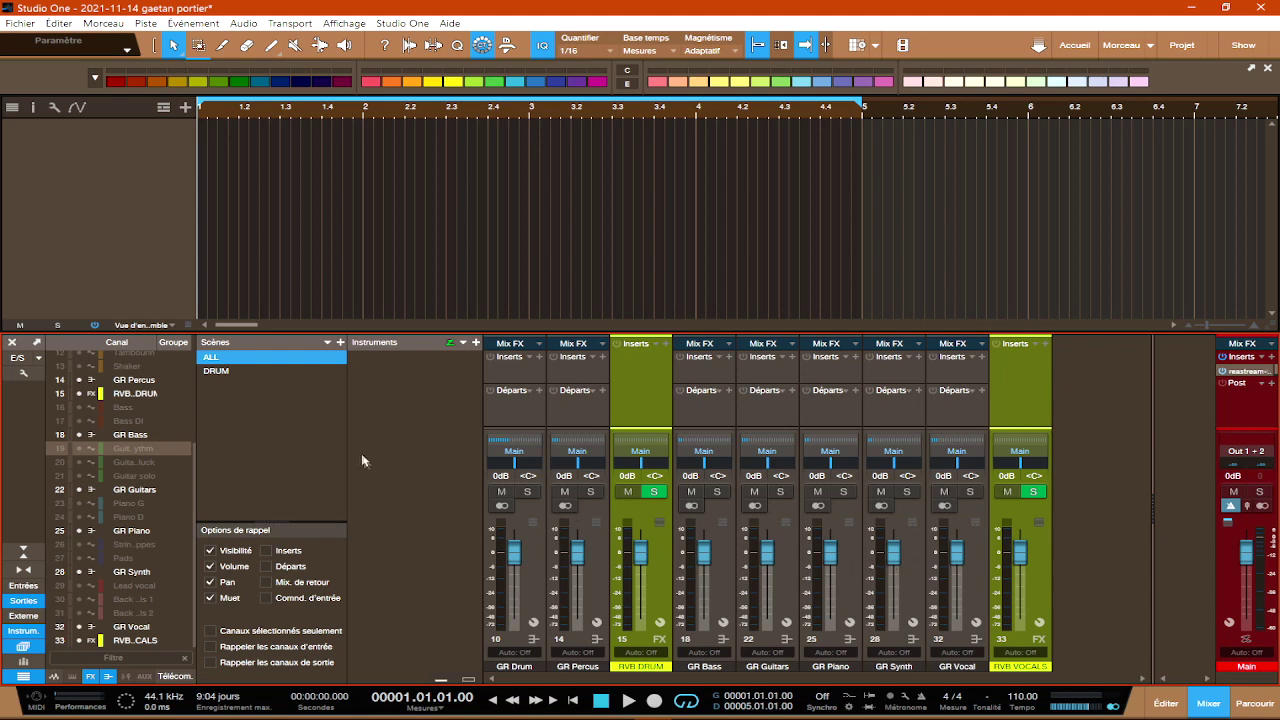
Add a scene named "GROUPE ET EFFETS" that stores the layout of group and effects channels.
click(341, 345)
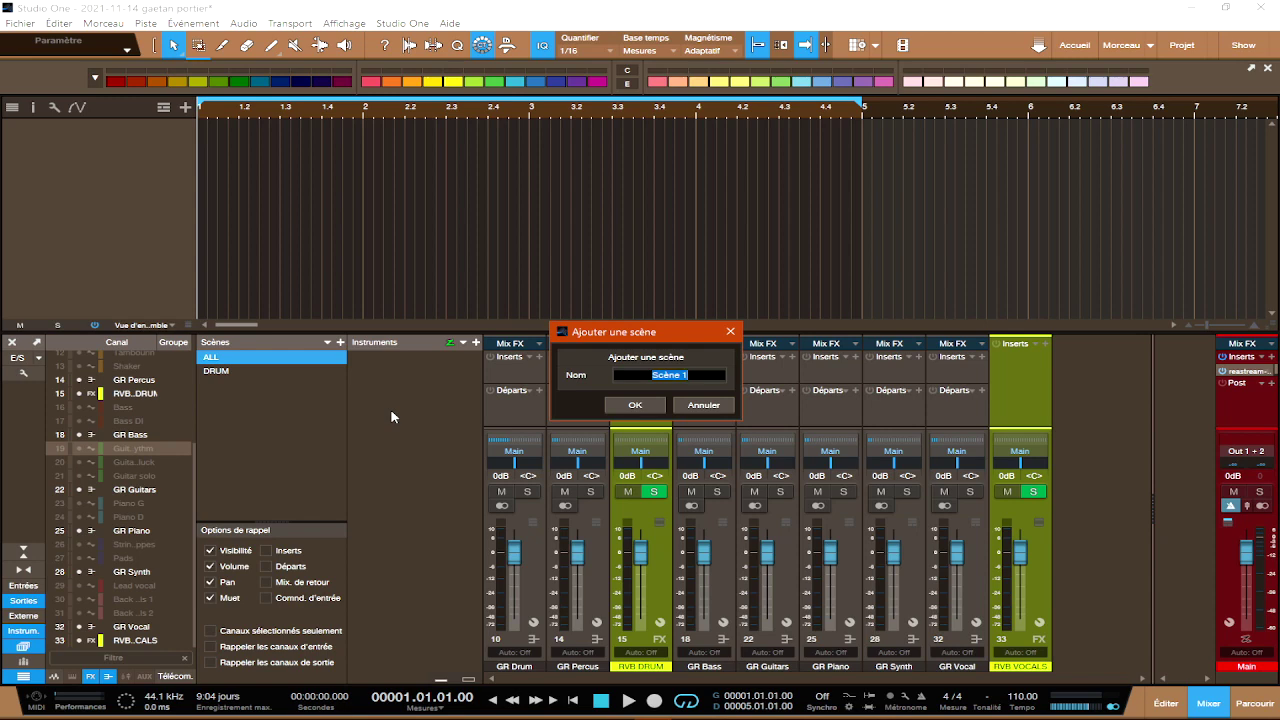
text(GROUPE ET EFFETS)
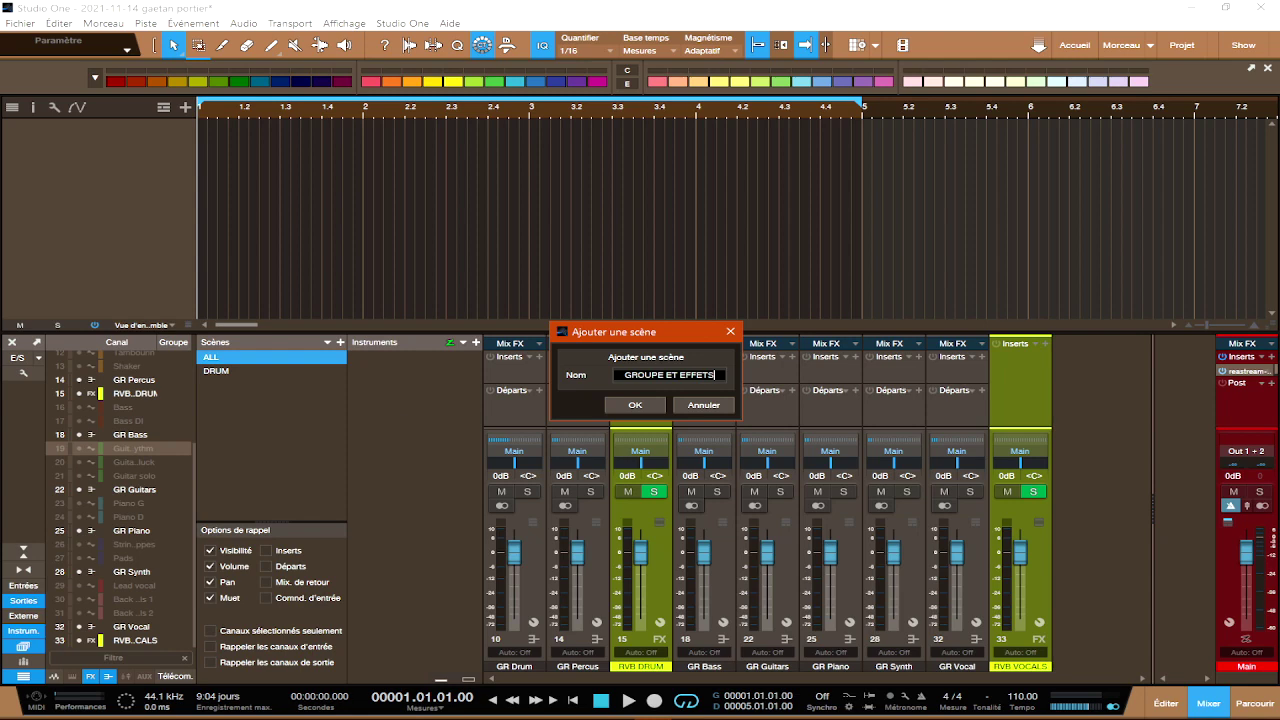
click(645, 402)
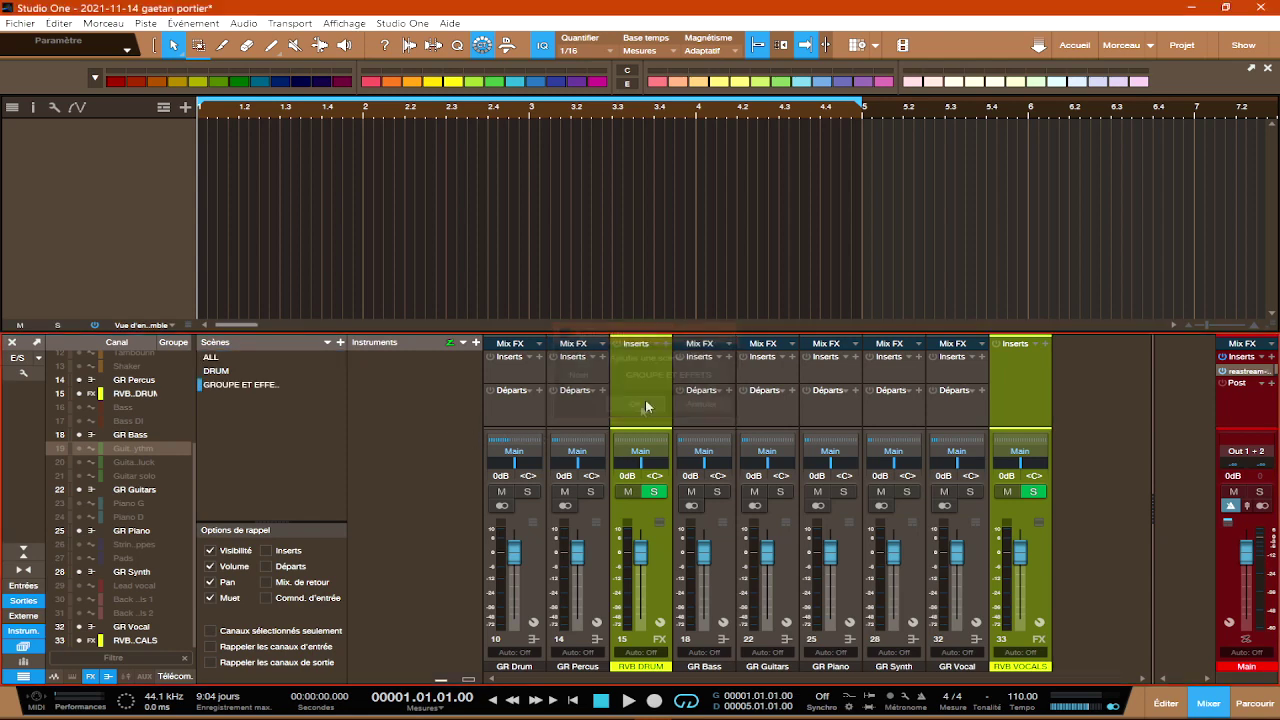
Switch among the ALL, DRUM and GROUPE ET EFFETS scenes to compare the channels each one shows, finishing on DRUM.
click(239, 355)
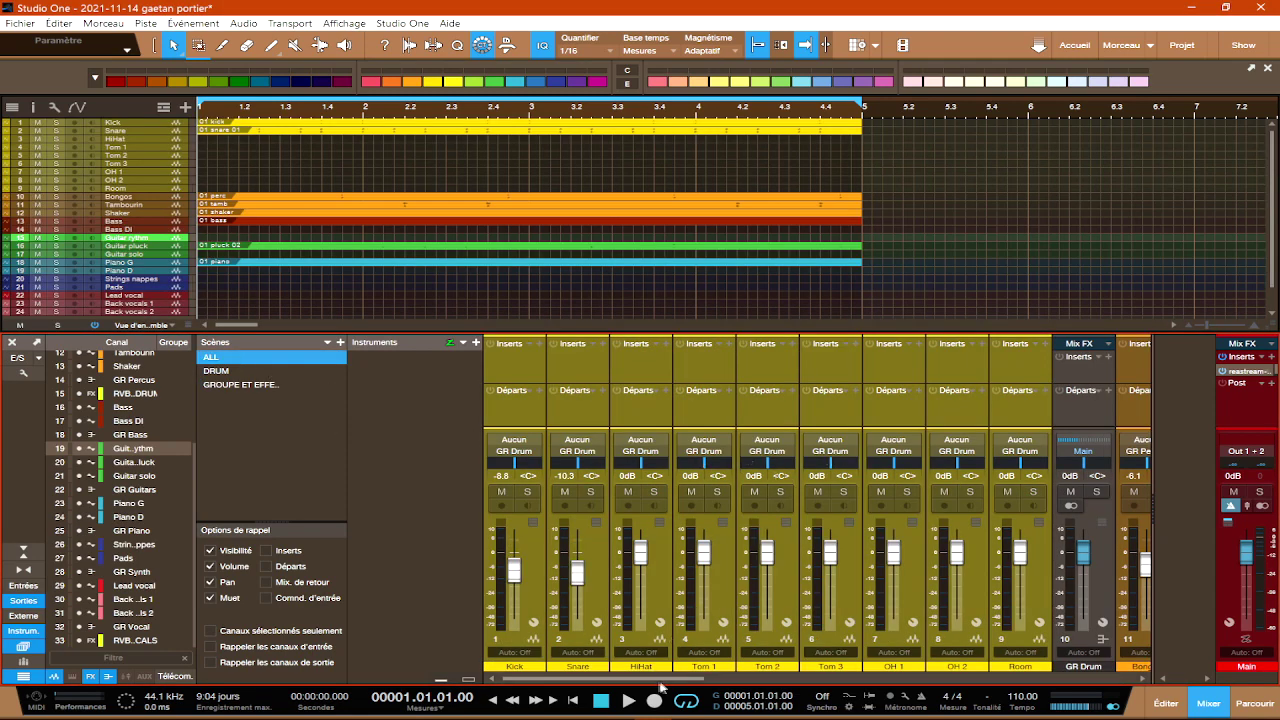
mouse_move(647, 681)
mouse_down()
mouse_move(1070, 682)
mouse_move(640, 682)
mouse_up()
click(220, 371)
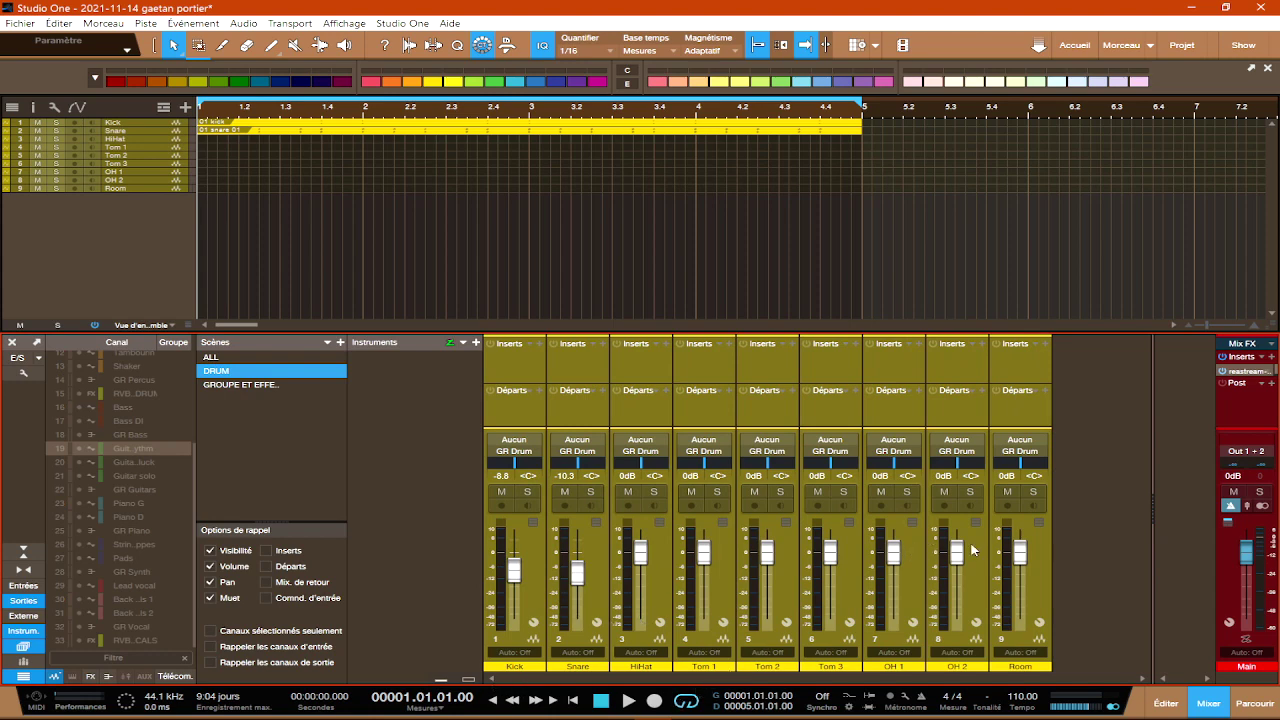
click(226, 388)
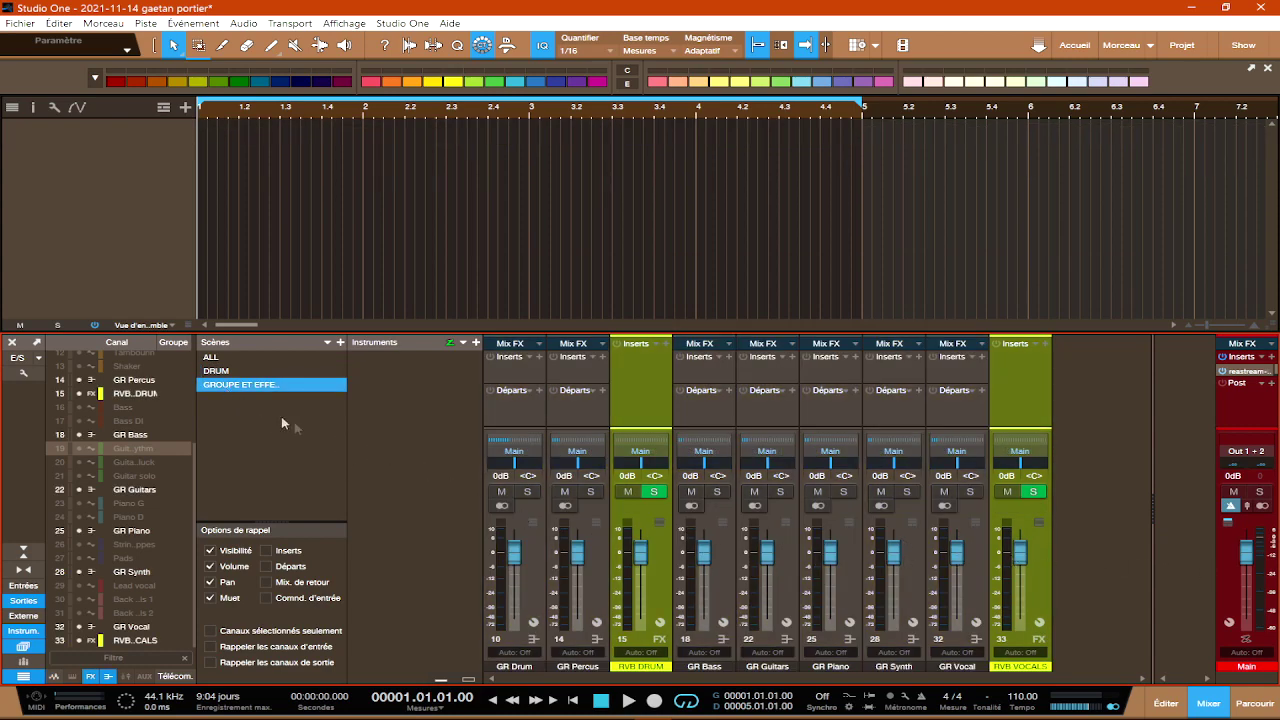
click(222, 372)
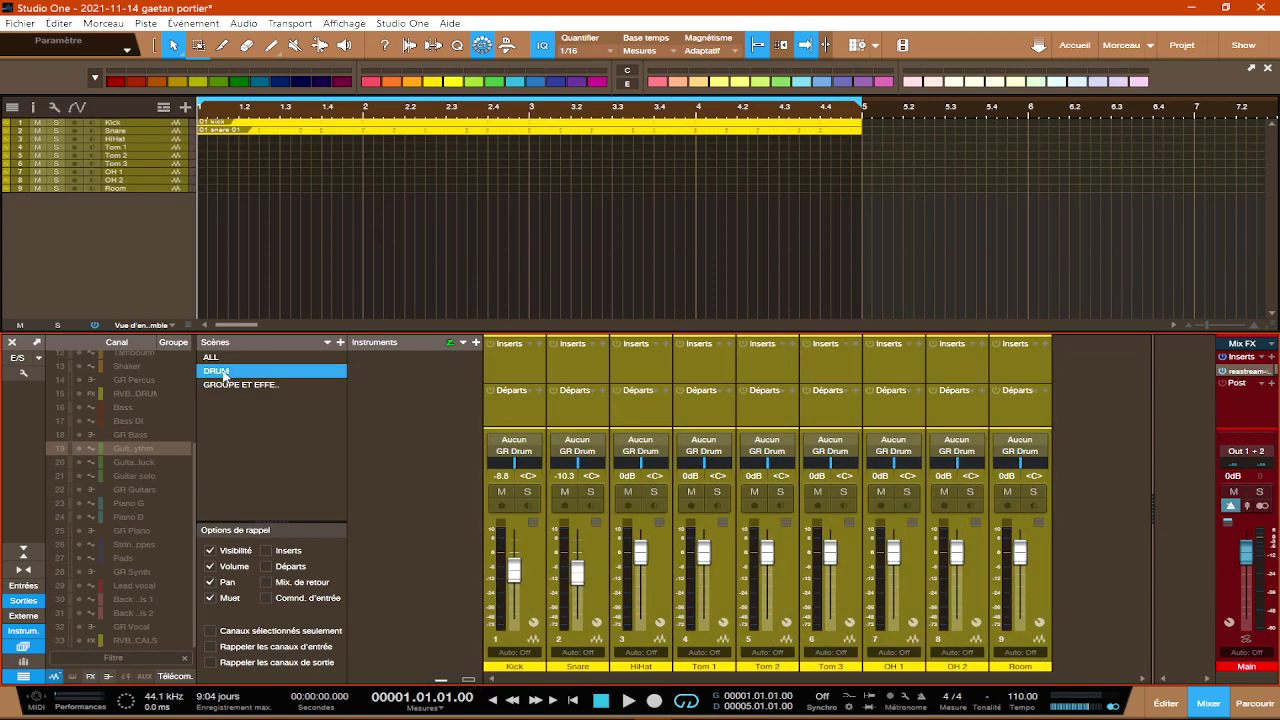
click(214, 385)
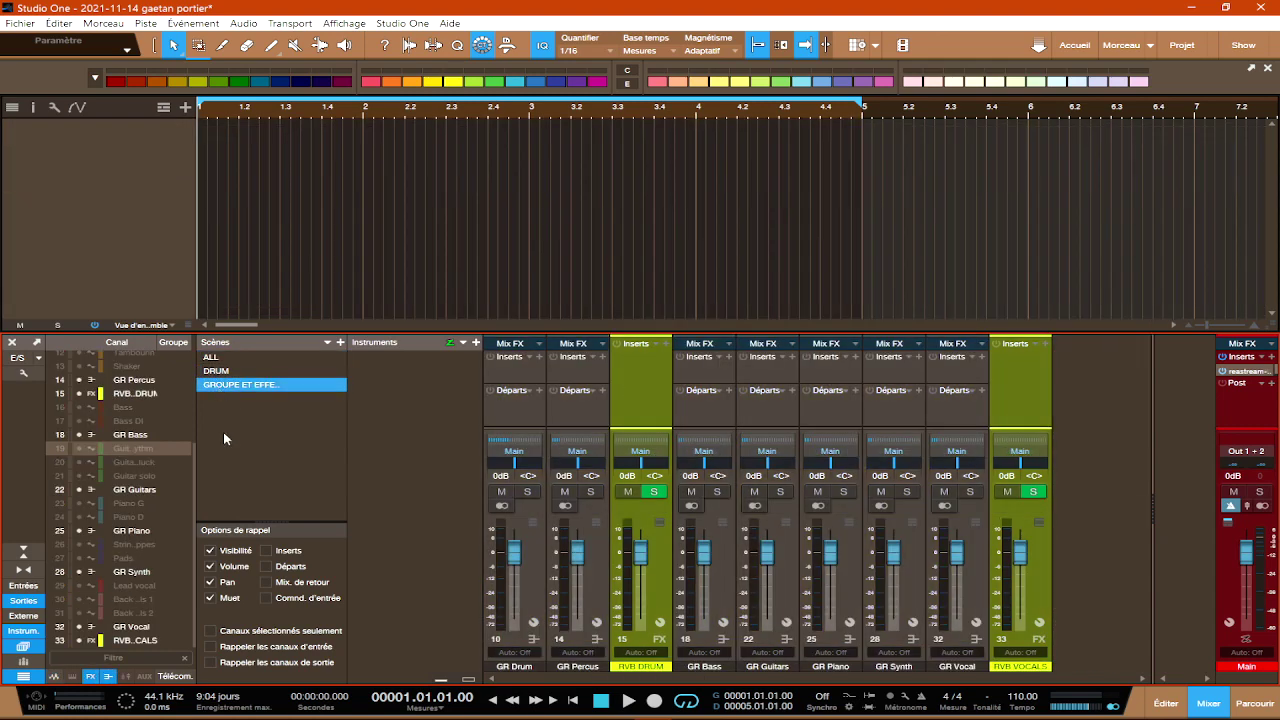
click(217, 360)
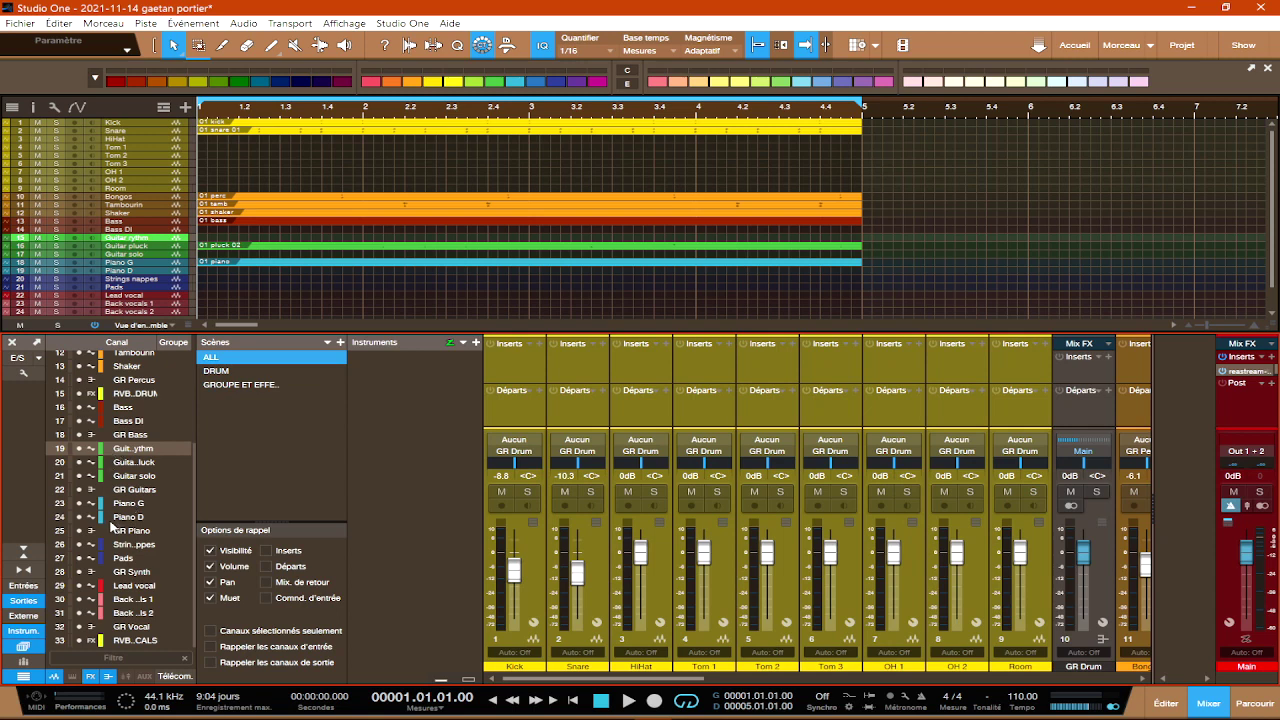
click(224, 375)
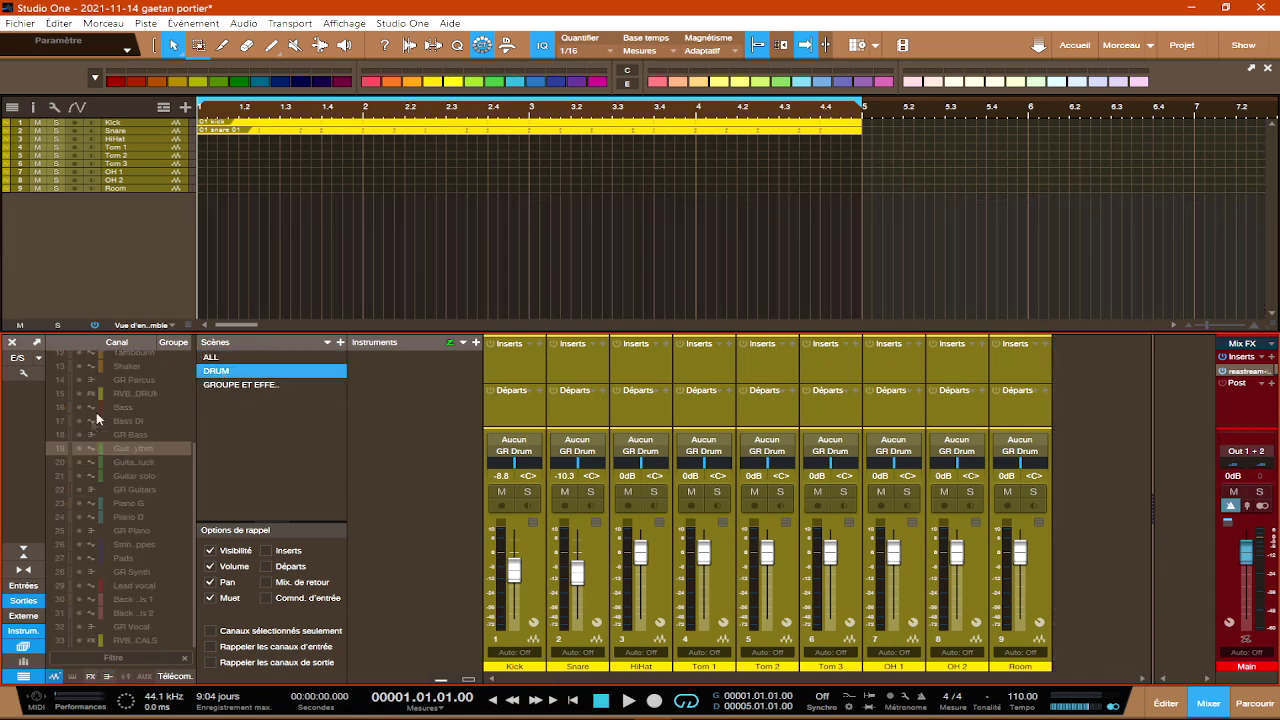
Hide the nine drum channels from Kick through Room in the console's channel list.
scroll(80, 504, up, 4)
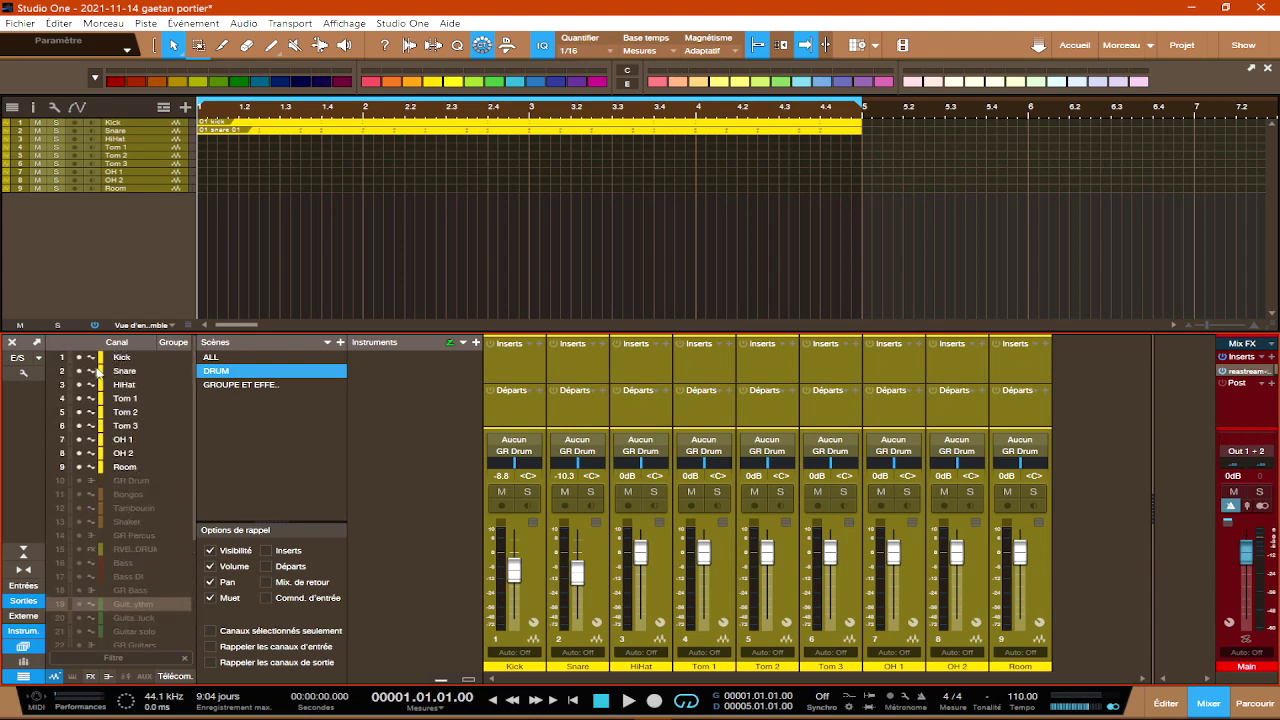
drag(80, 357, 81, 458)
click(80, 466)
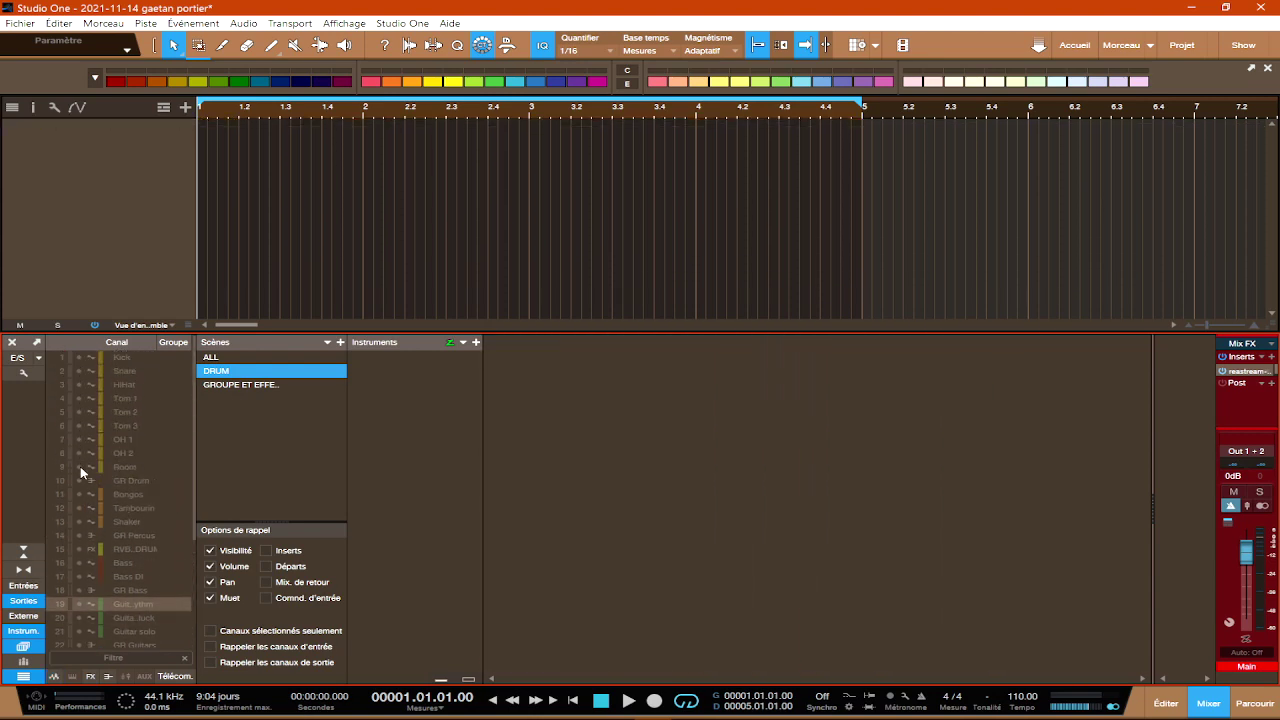
Show only the three guitar channels: Guitar rythm, Guitar pluck and Guitar solo.
scroll(118, 519, down, 3)
scroll(118, 519, down, 1)
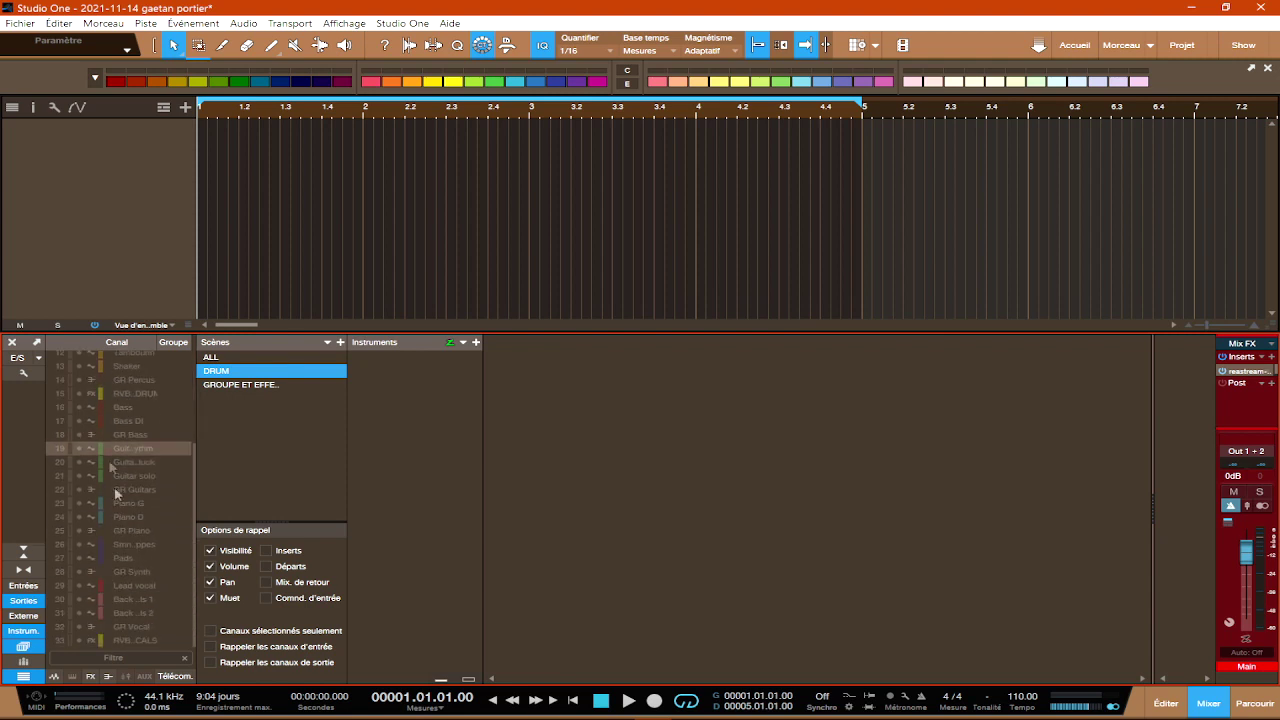
click(78, 448)
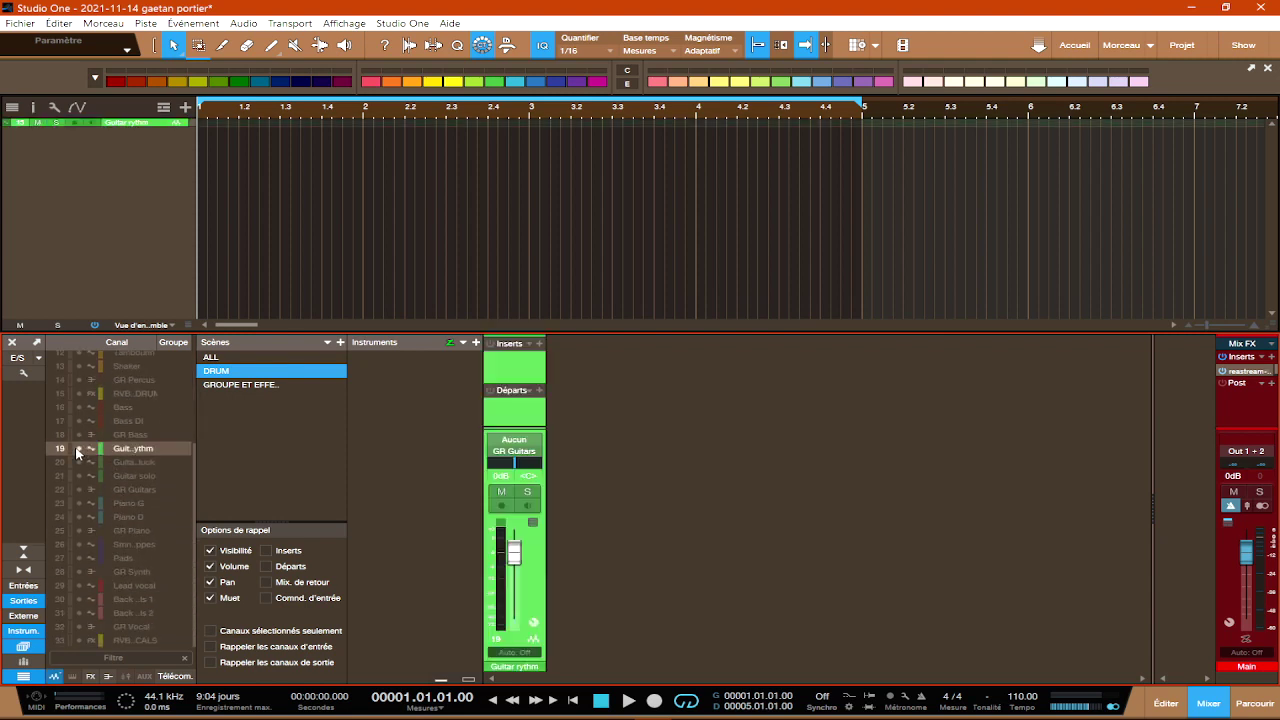
click(79, 462)
click(80, 476)
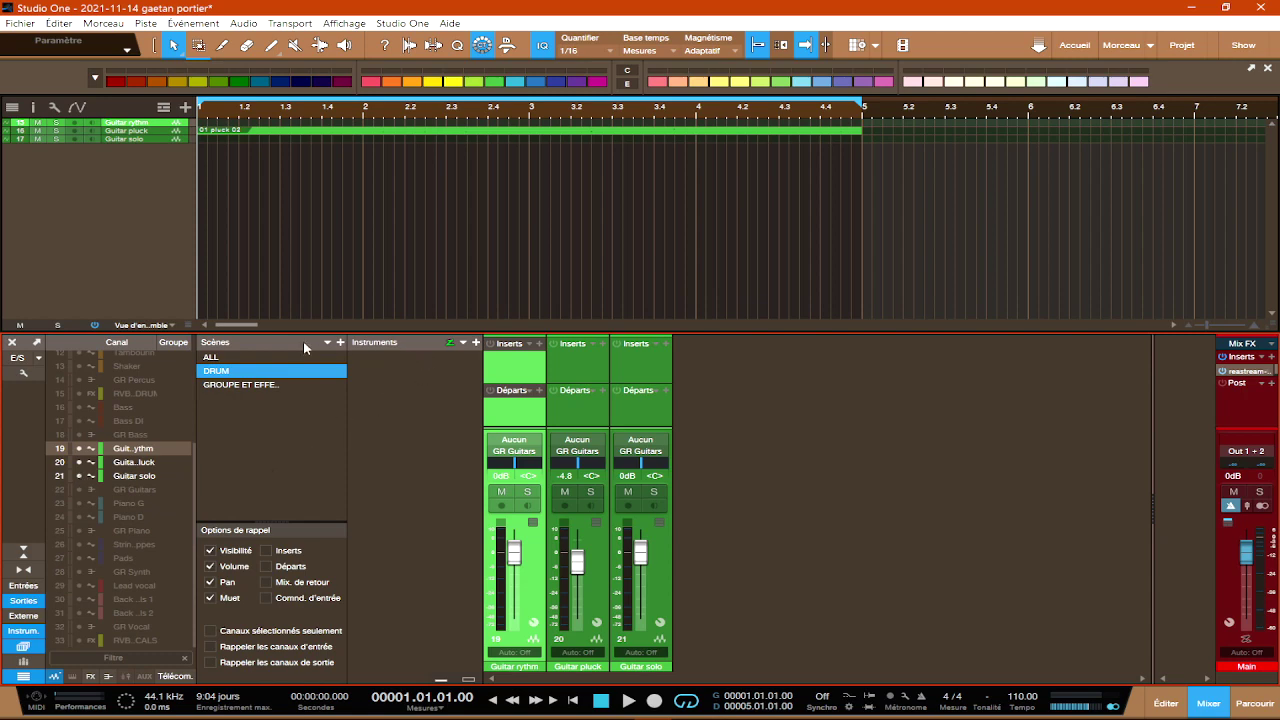
Add a scene named "GUITARS" that stores the guitar-only channel layout.
click(340, 342)
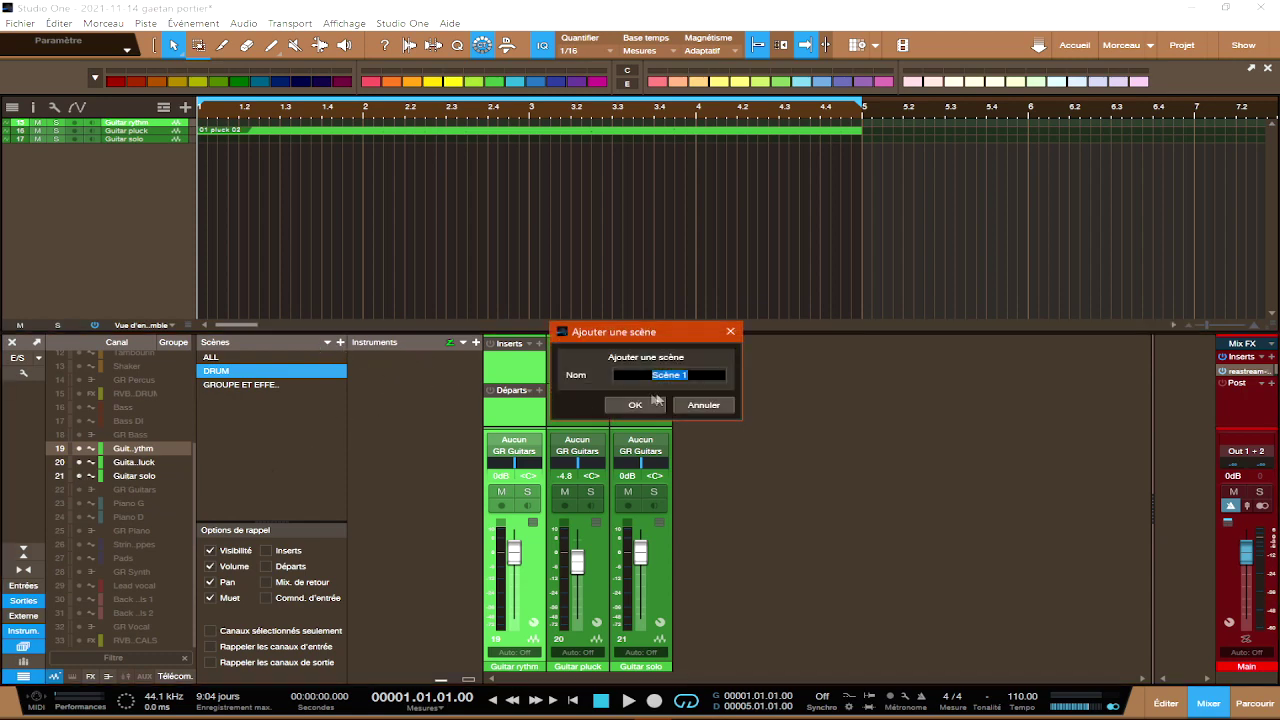
text(GUITARS)
key(Return)
Recall the GROUPE ET EFFETS, DRUM and ALL scenes in turn to compare their channels, finishing on GUITARS.
click(240, 386)
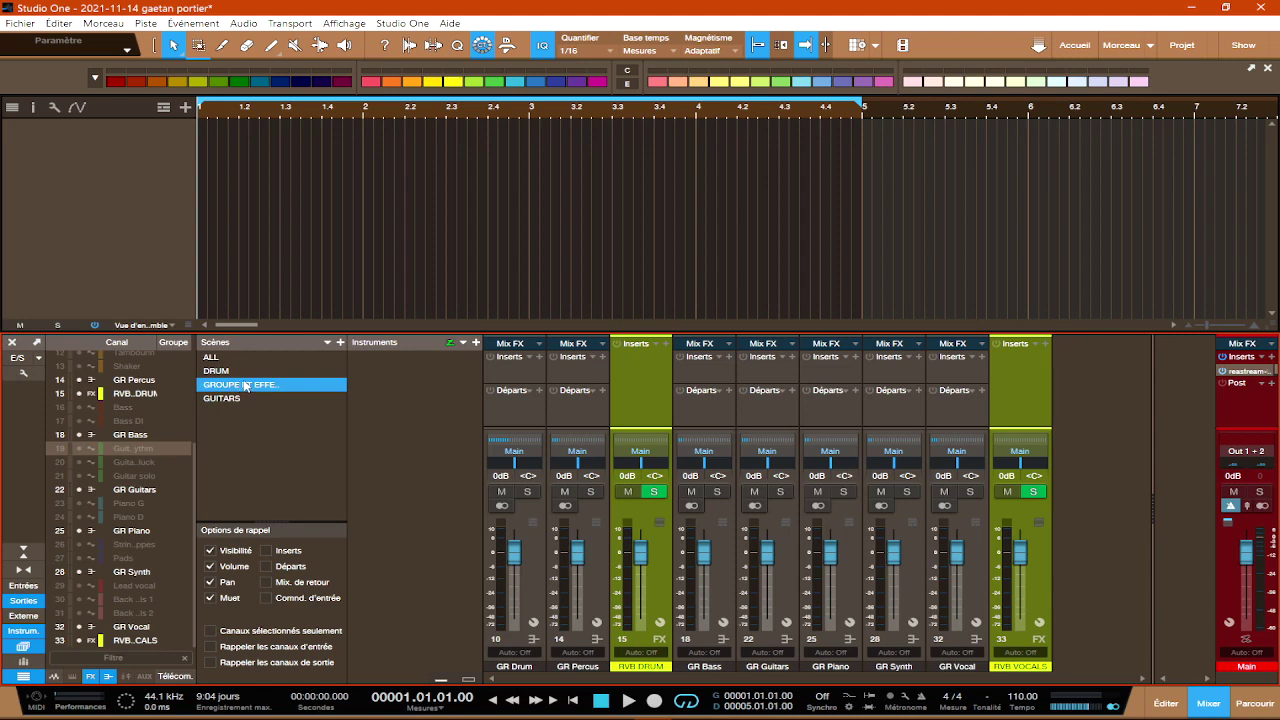
click(227, 372)
click(211, 358)
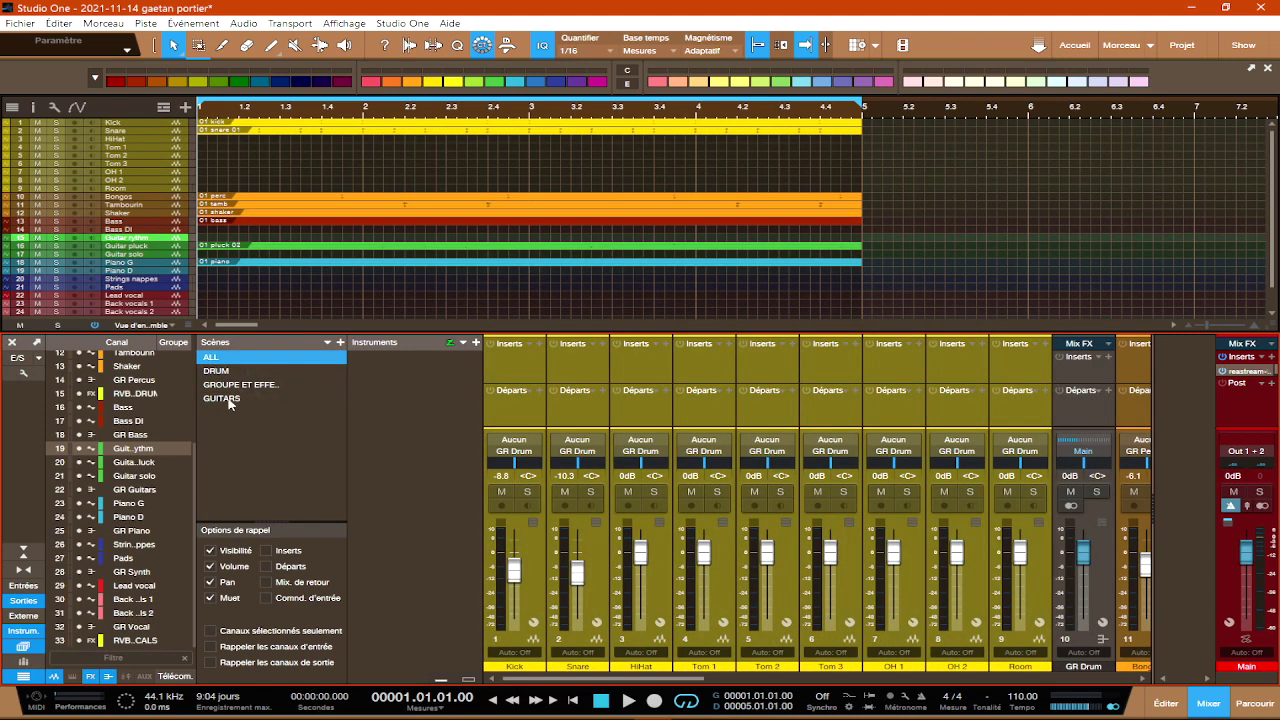
click(226, 398)
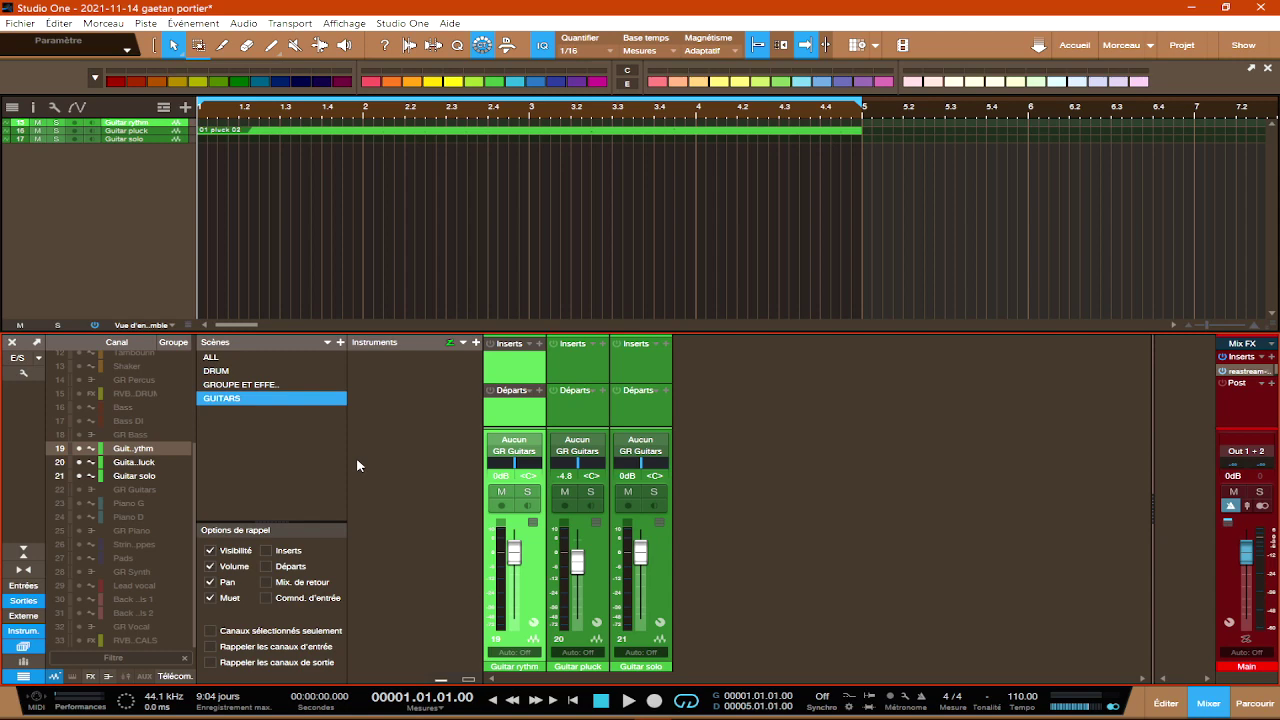
Delete the GUITARS, GROUPE ET EFFETS and DRUM scenes from the scene list.
right_click(252, 402)
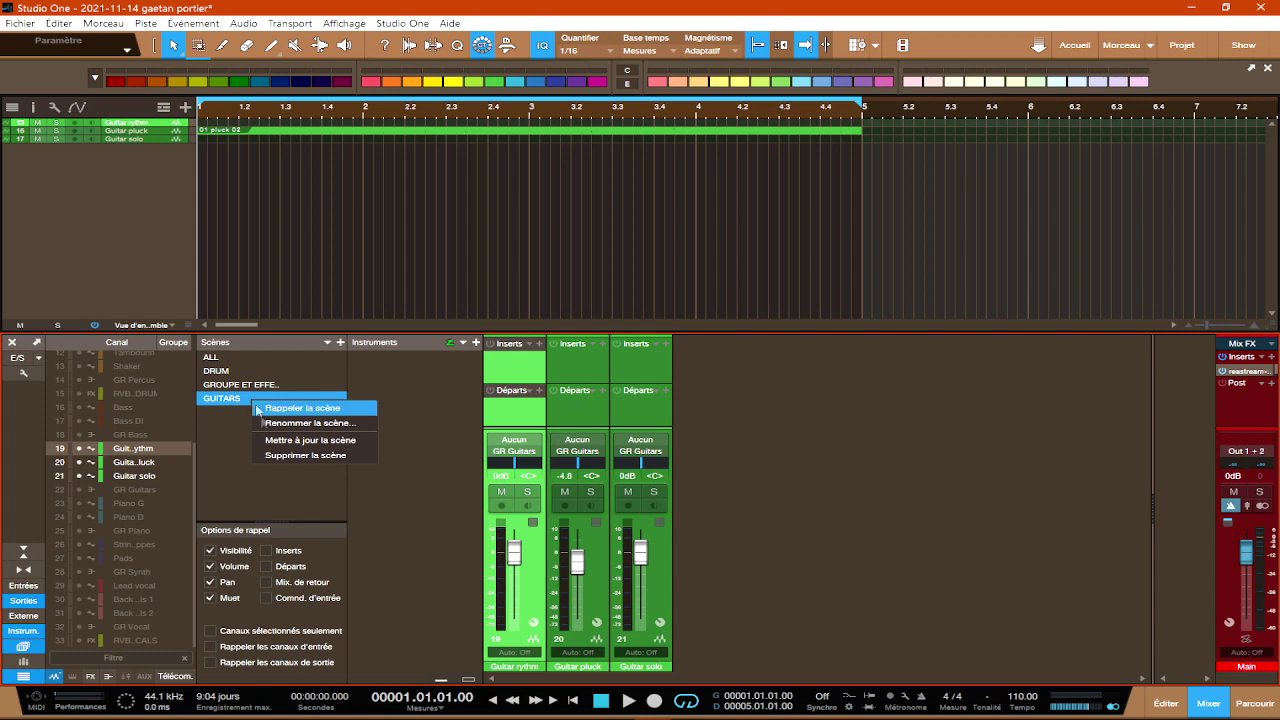
click(287, 456)
right_click(245, 387)
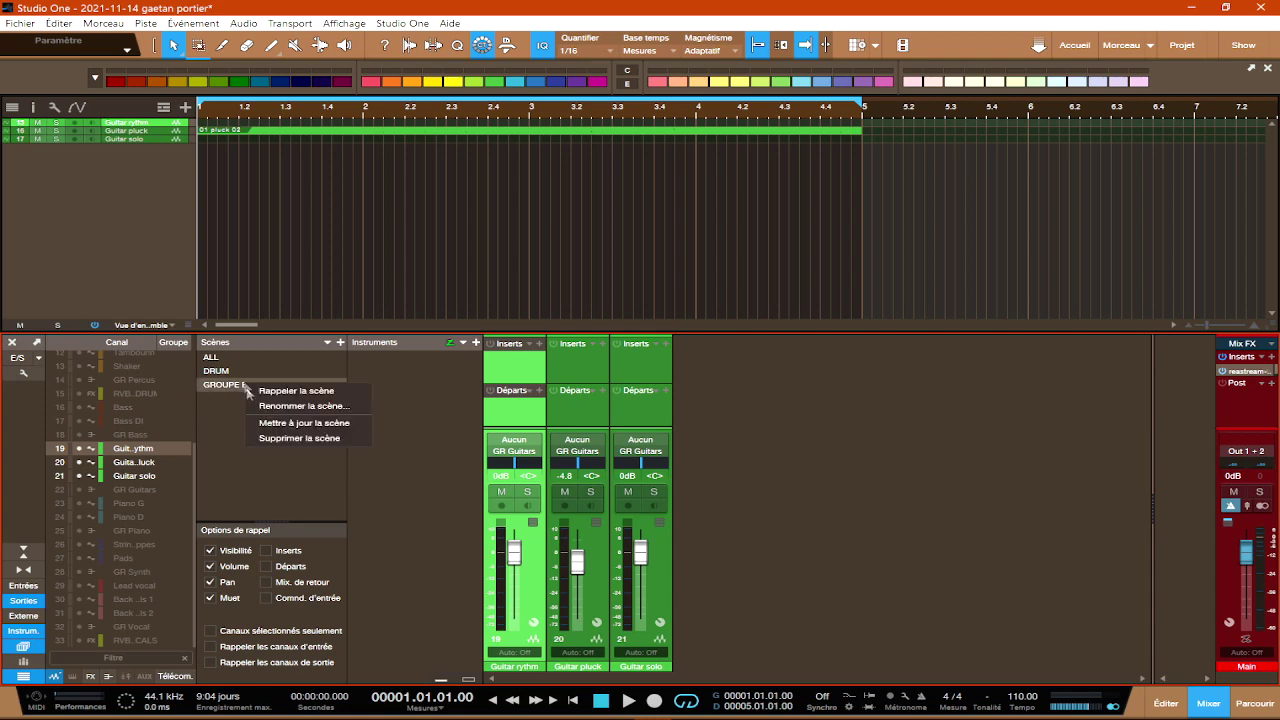
click(290, 438)
click(218, 371)
right_click(220, 372)
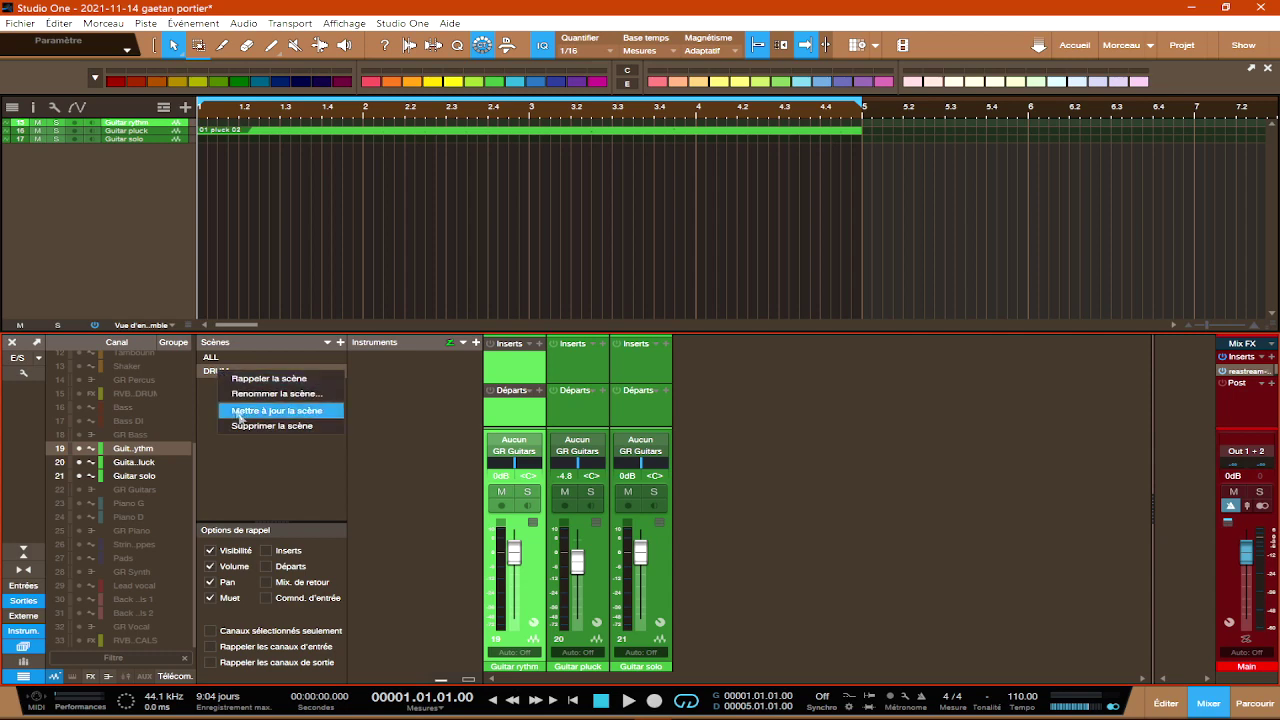
click(272, 425)
Recall the ALL scene to show every channel again, and delete that scene from the list.
click(218, 358)
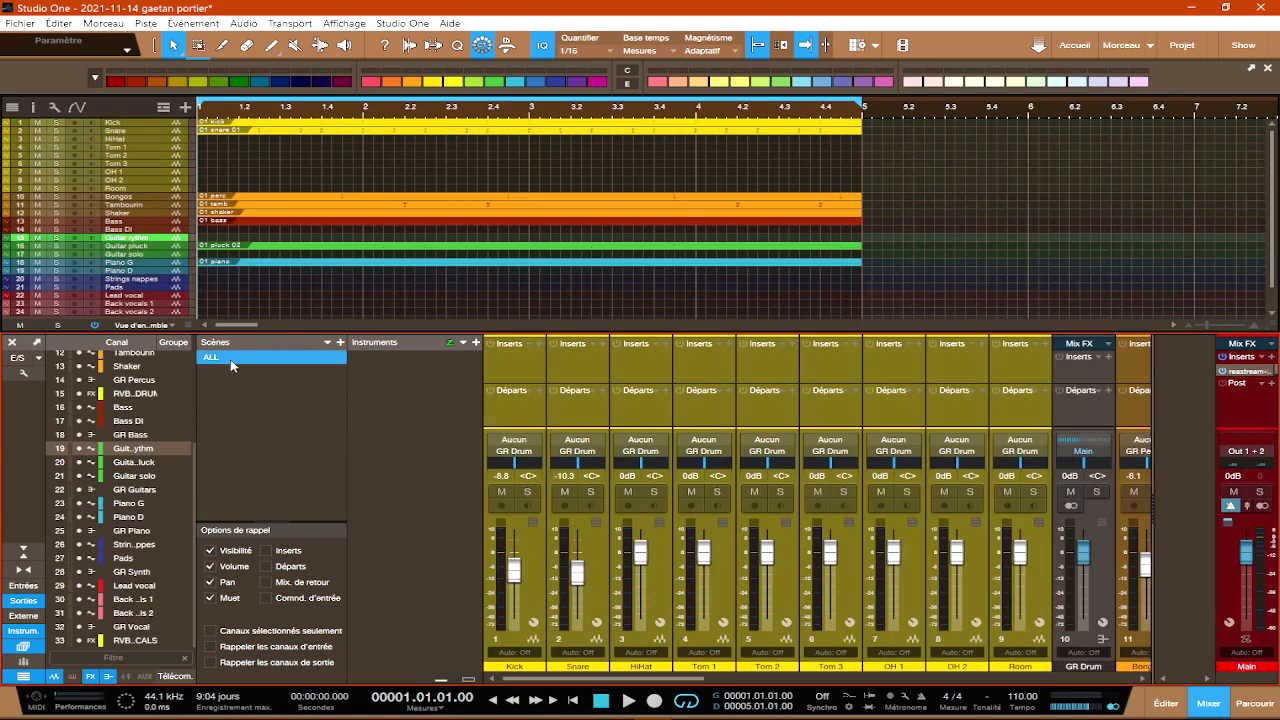
scroll(120, 447, up, 4)
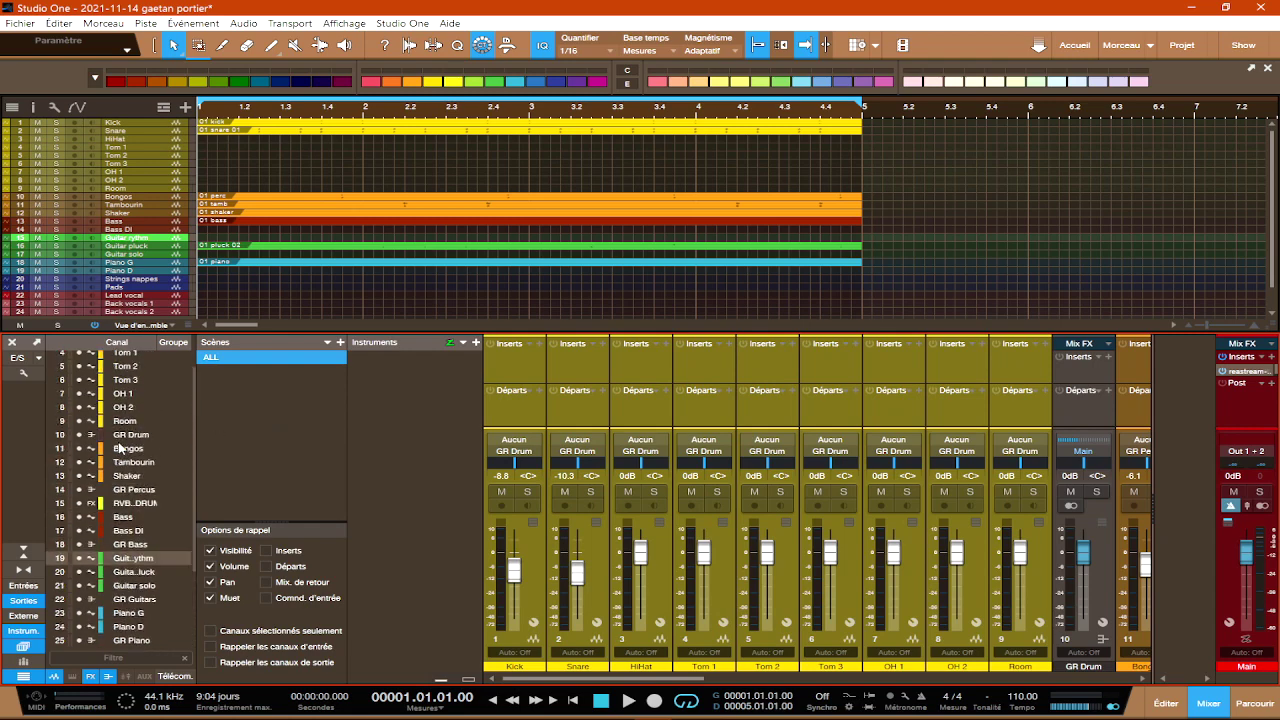
right_click(225, 359)
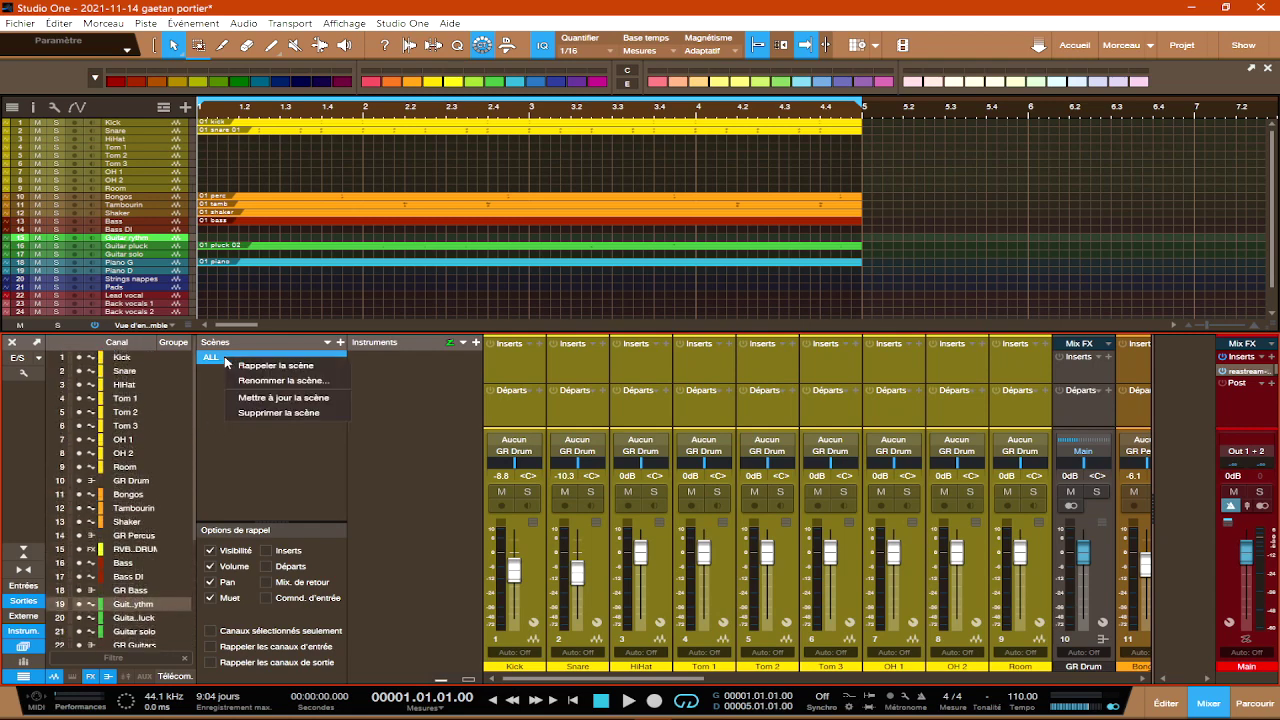
click(252, 413)
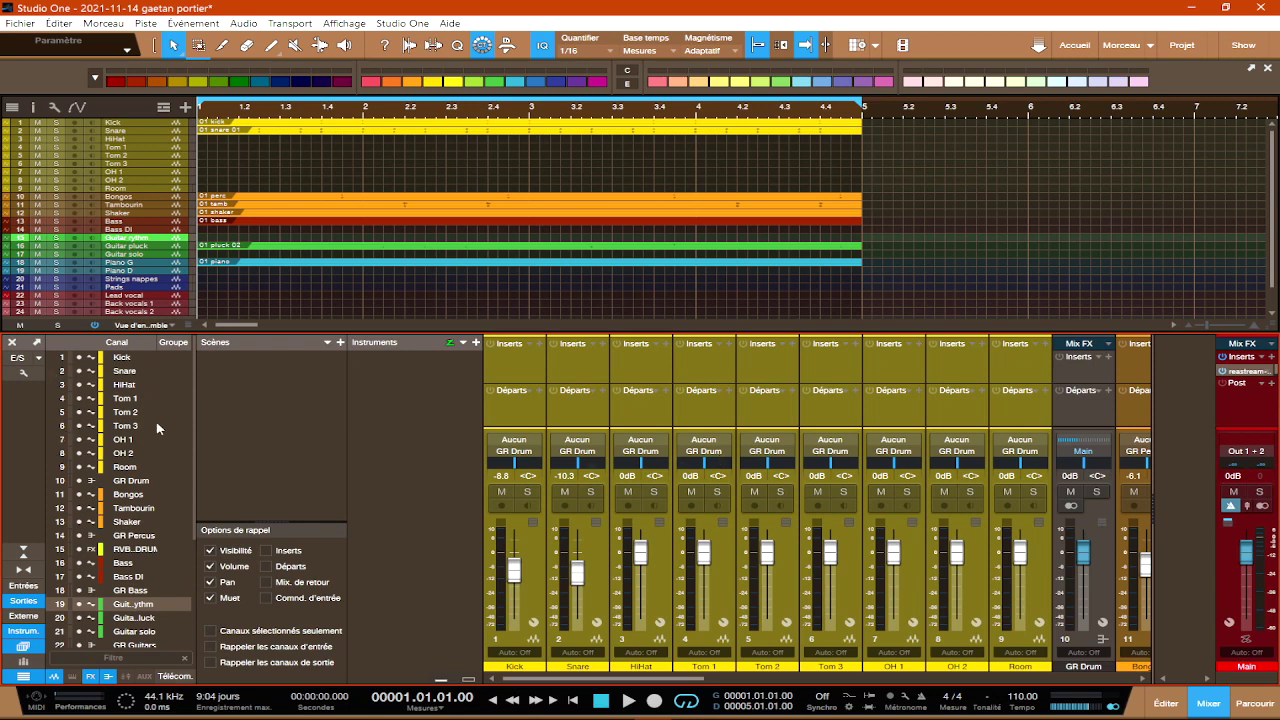
scroll(78, 458, down, 5)
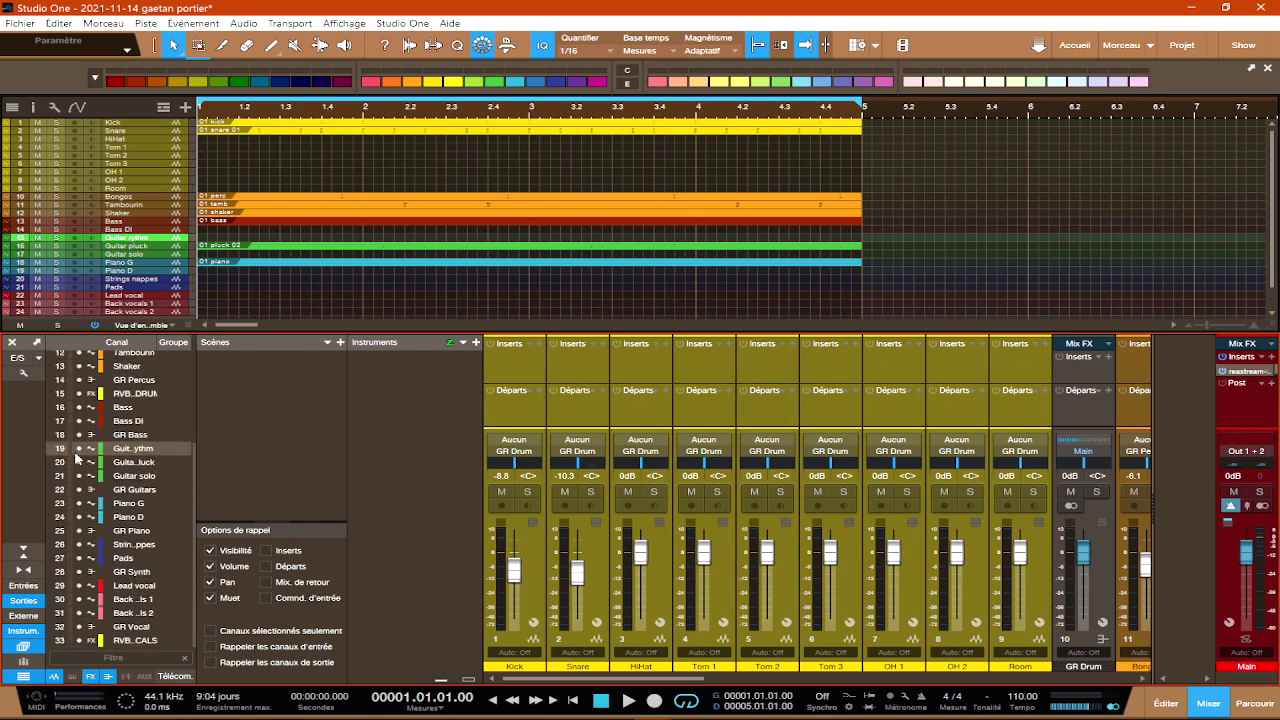
scroll(78, 458, up, 5)
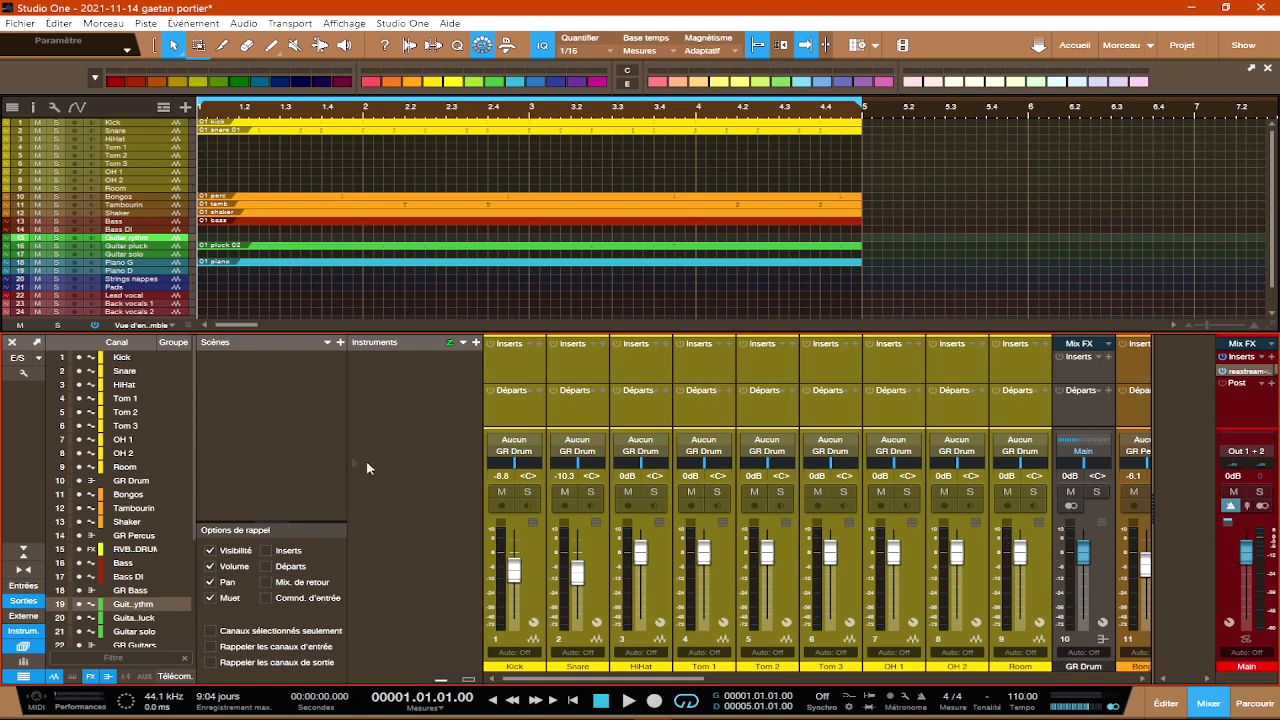